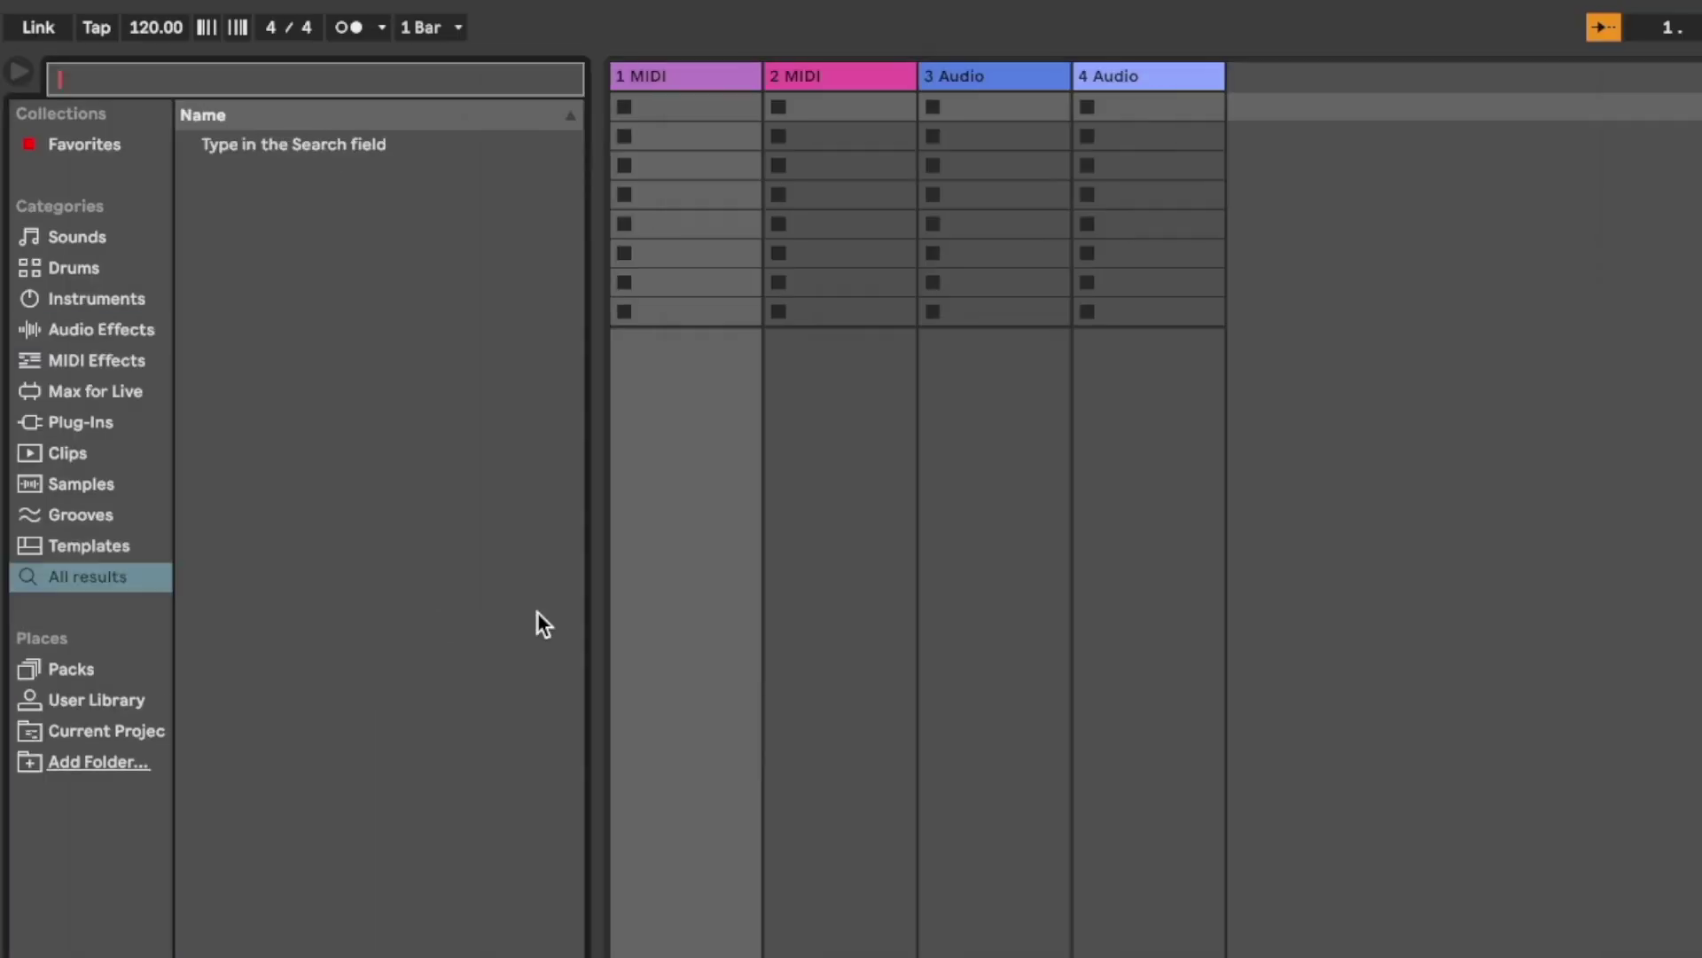
Search the browser for 'Kontakt' and load the result onto track 1.
text(Kontakt)
key(Return)
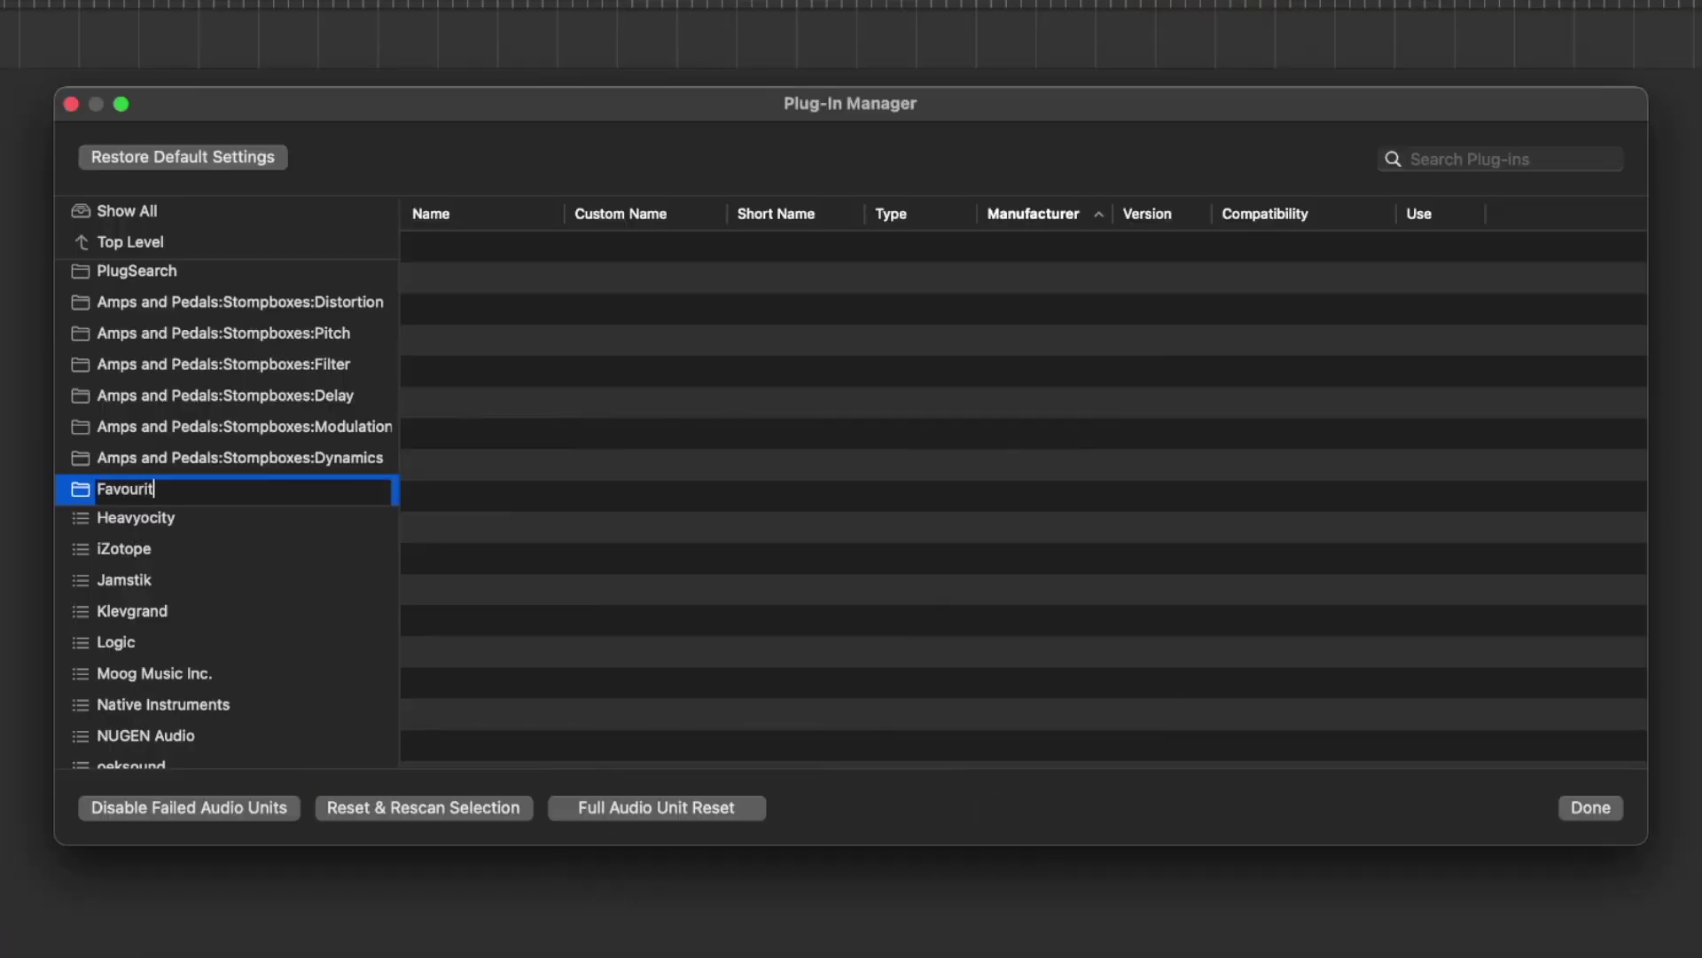
Drag three iZotope plug-ins, starting at Iris 2, into the Favourites folder.
click(235, 550)
drag(449, 371, 513, 435)
drag(461, 372, 229, 491)
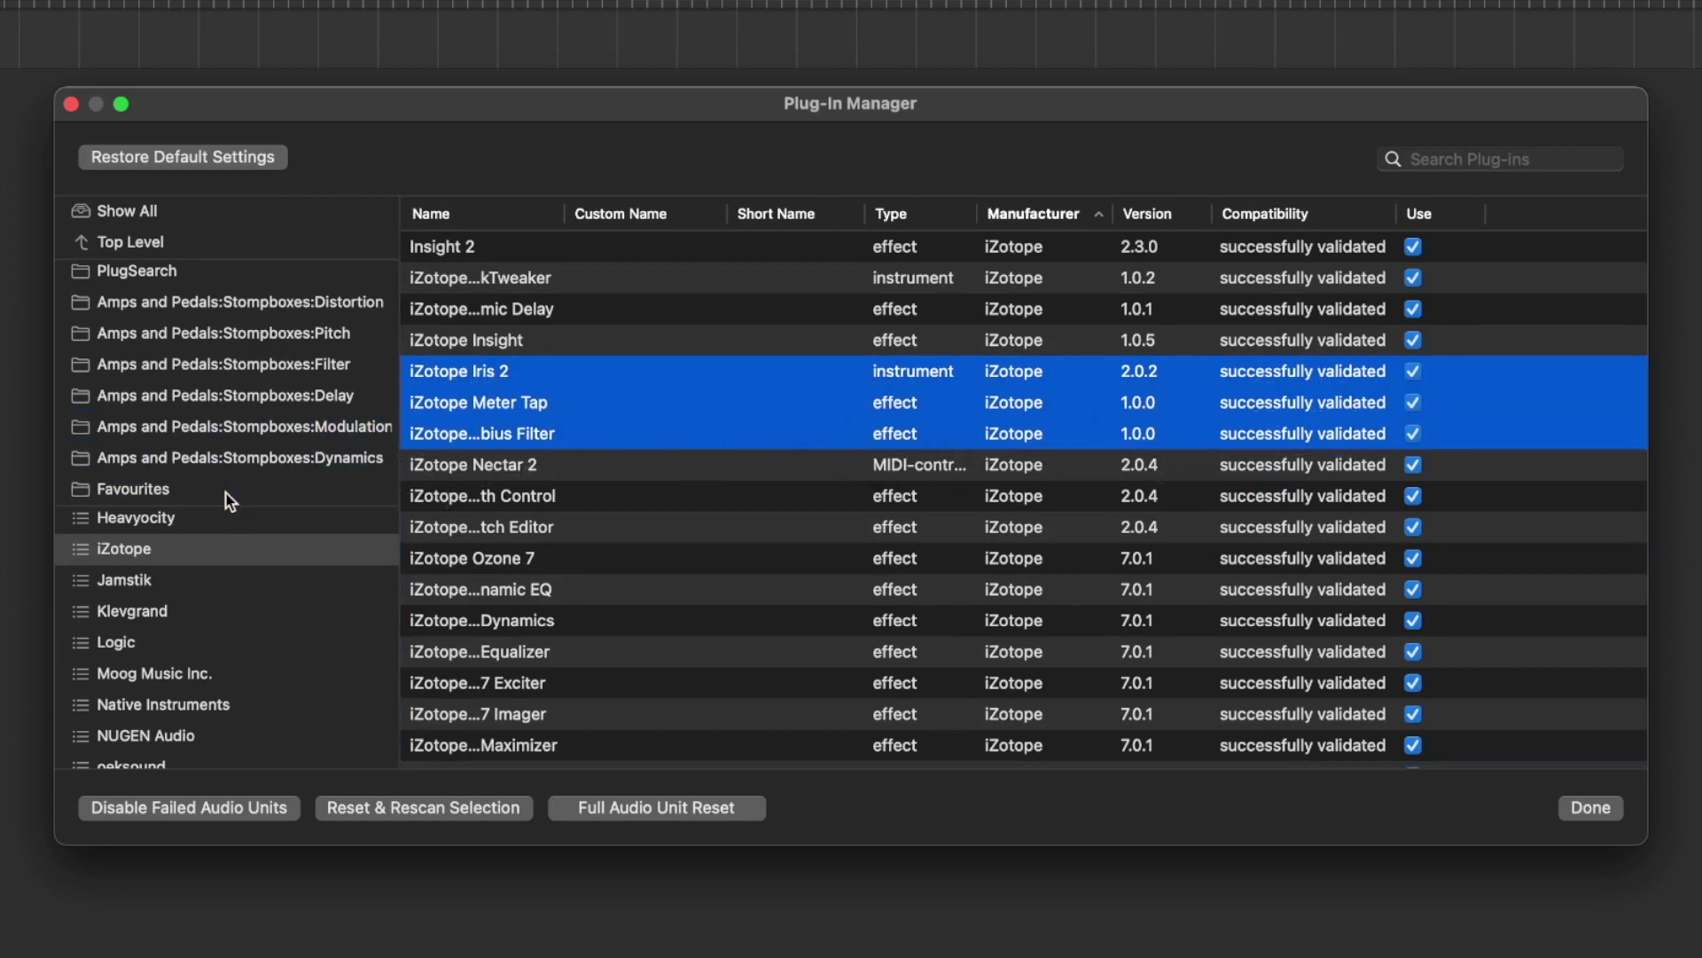
Remove all three plug-ins from Favourites, then delete the Favourites folder.
click(228, 491)
key(super+a)
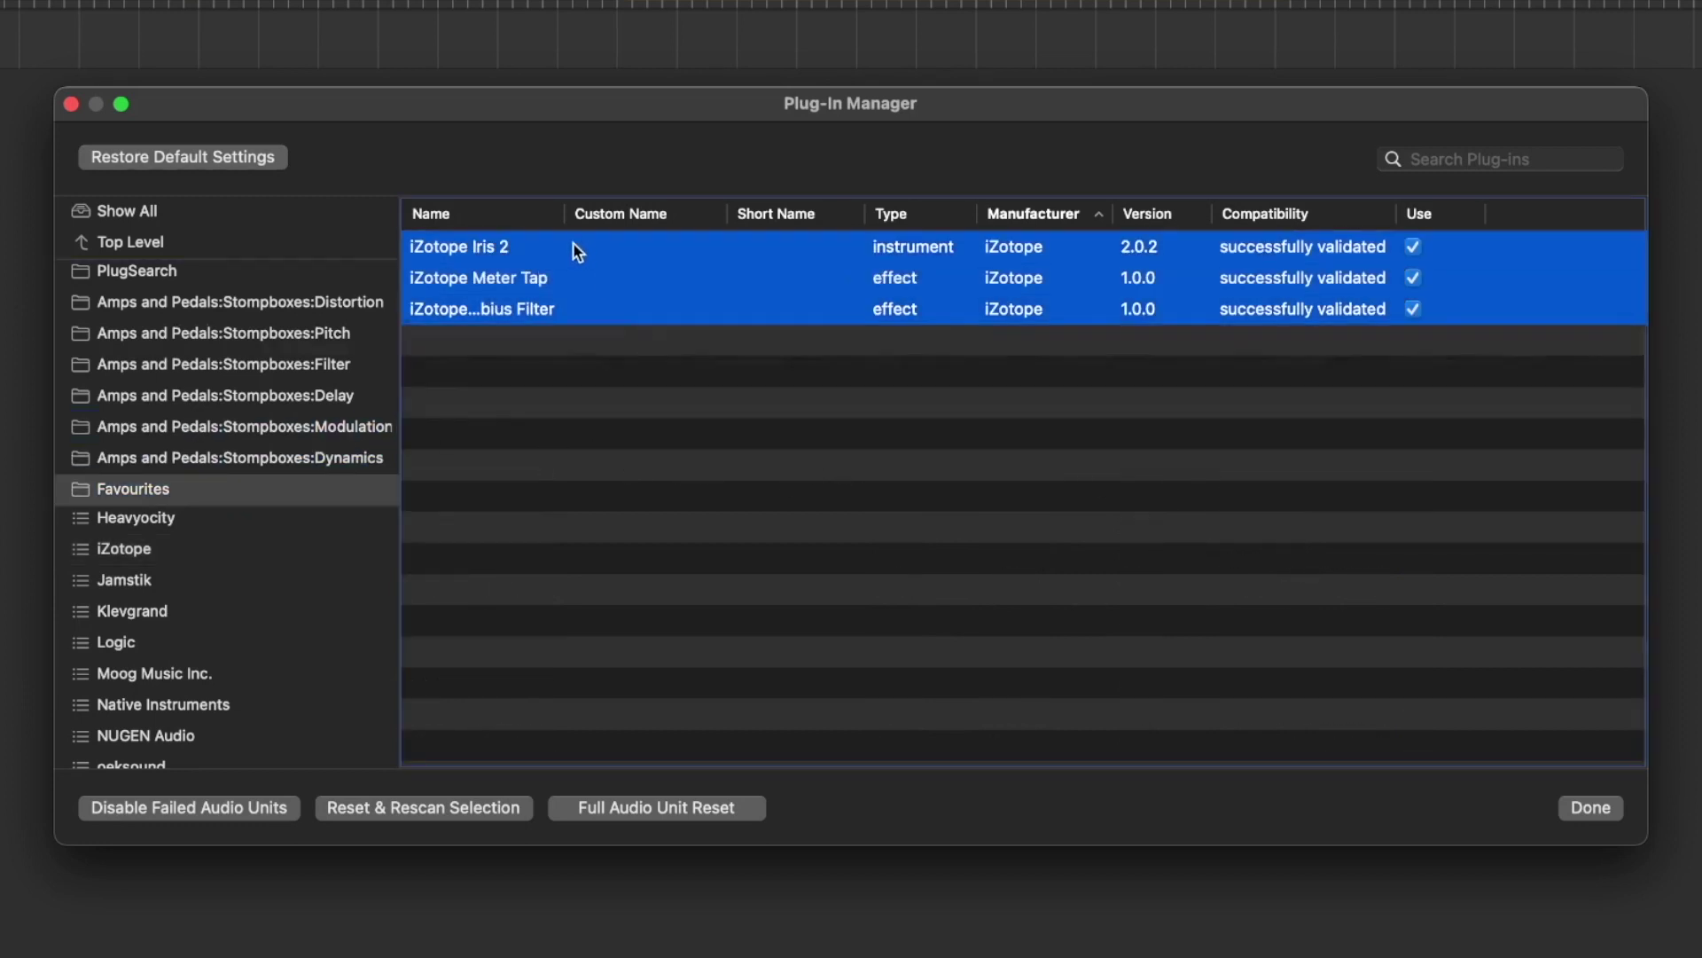
right_click(572, 243)
click(621, 259)
right_click(141, 488)
click(162, 499)
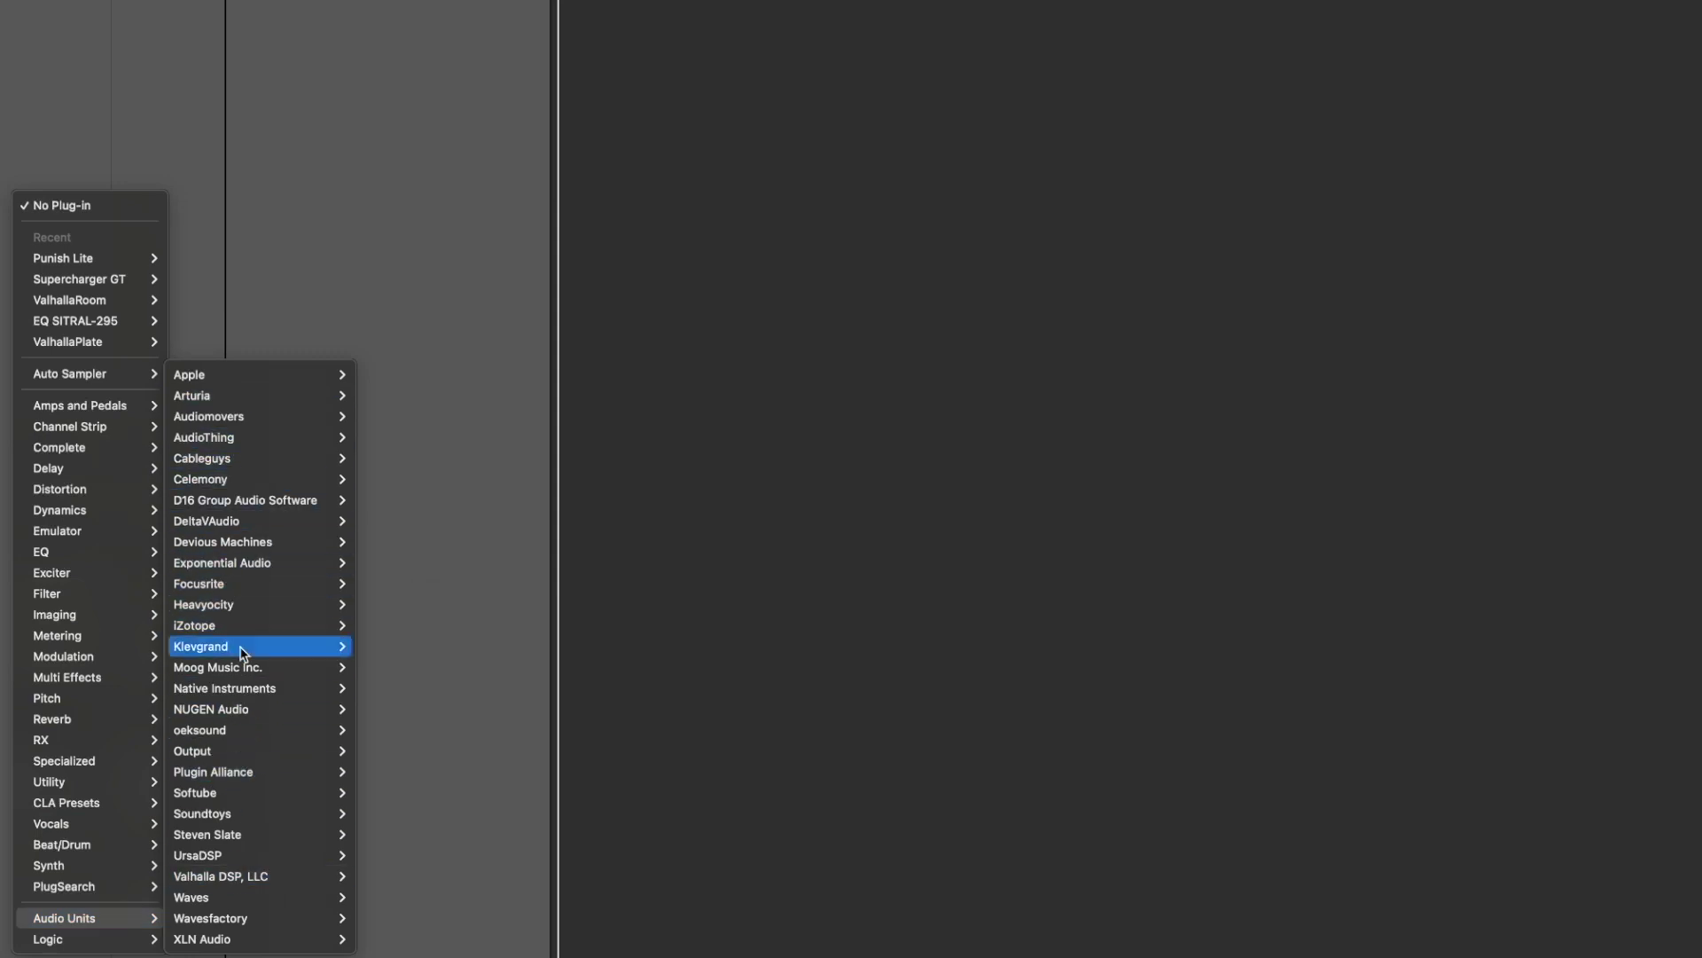
mouse_move(257, 905)
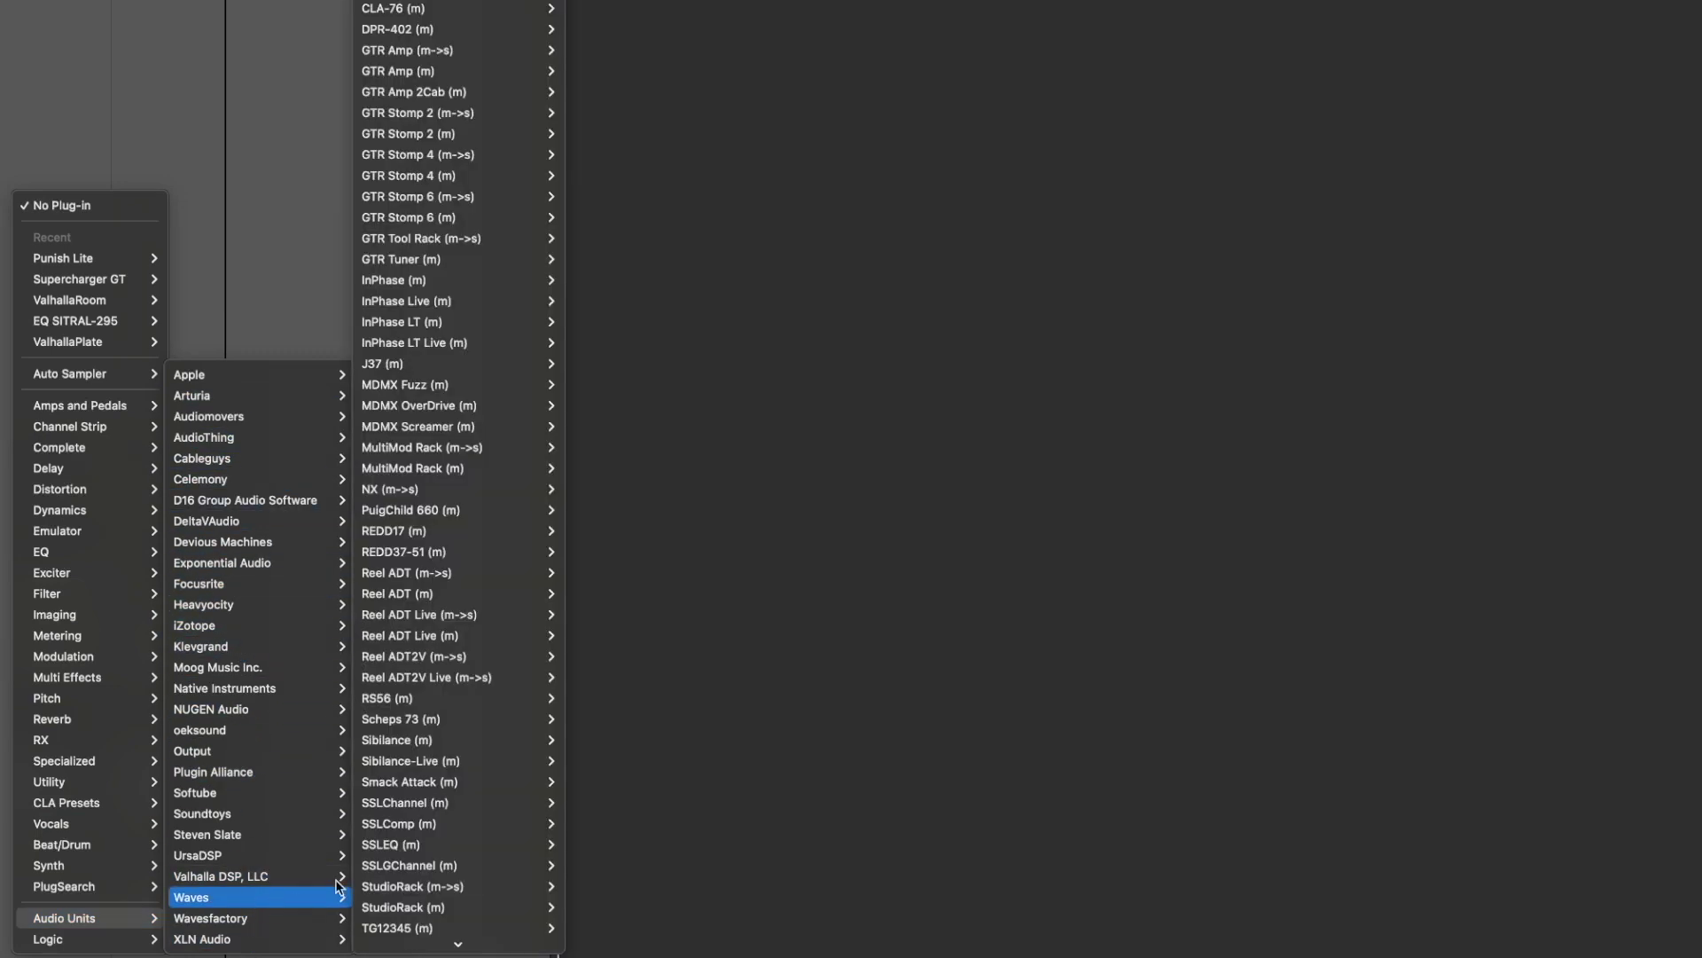
scroll(443, 390, down, 3)
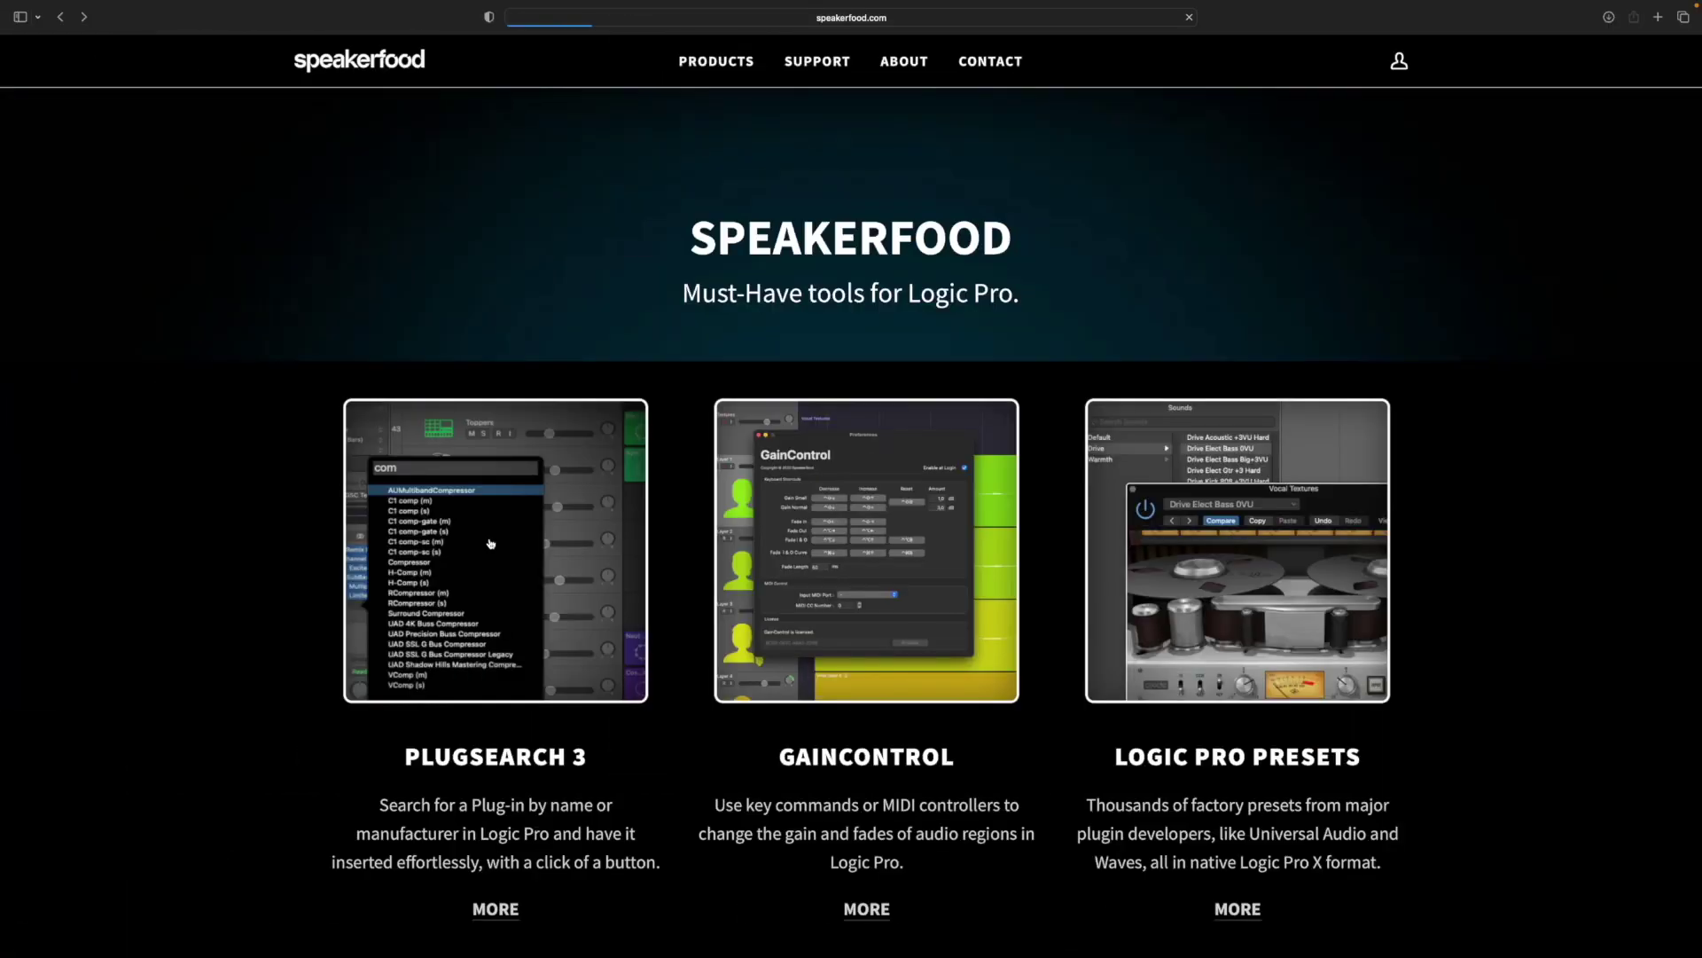
Open the speakerfood PlugSearch page and scroll to the New in Version 3.2 features.
click(494, 543)
scroll(1088, 563, down, 5)
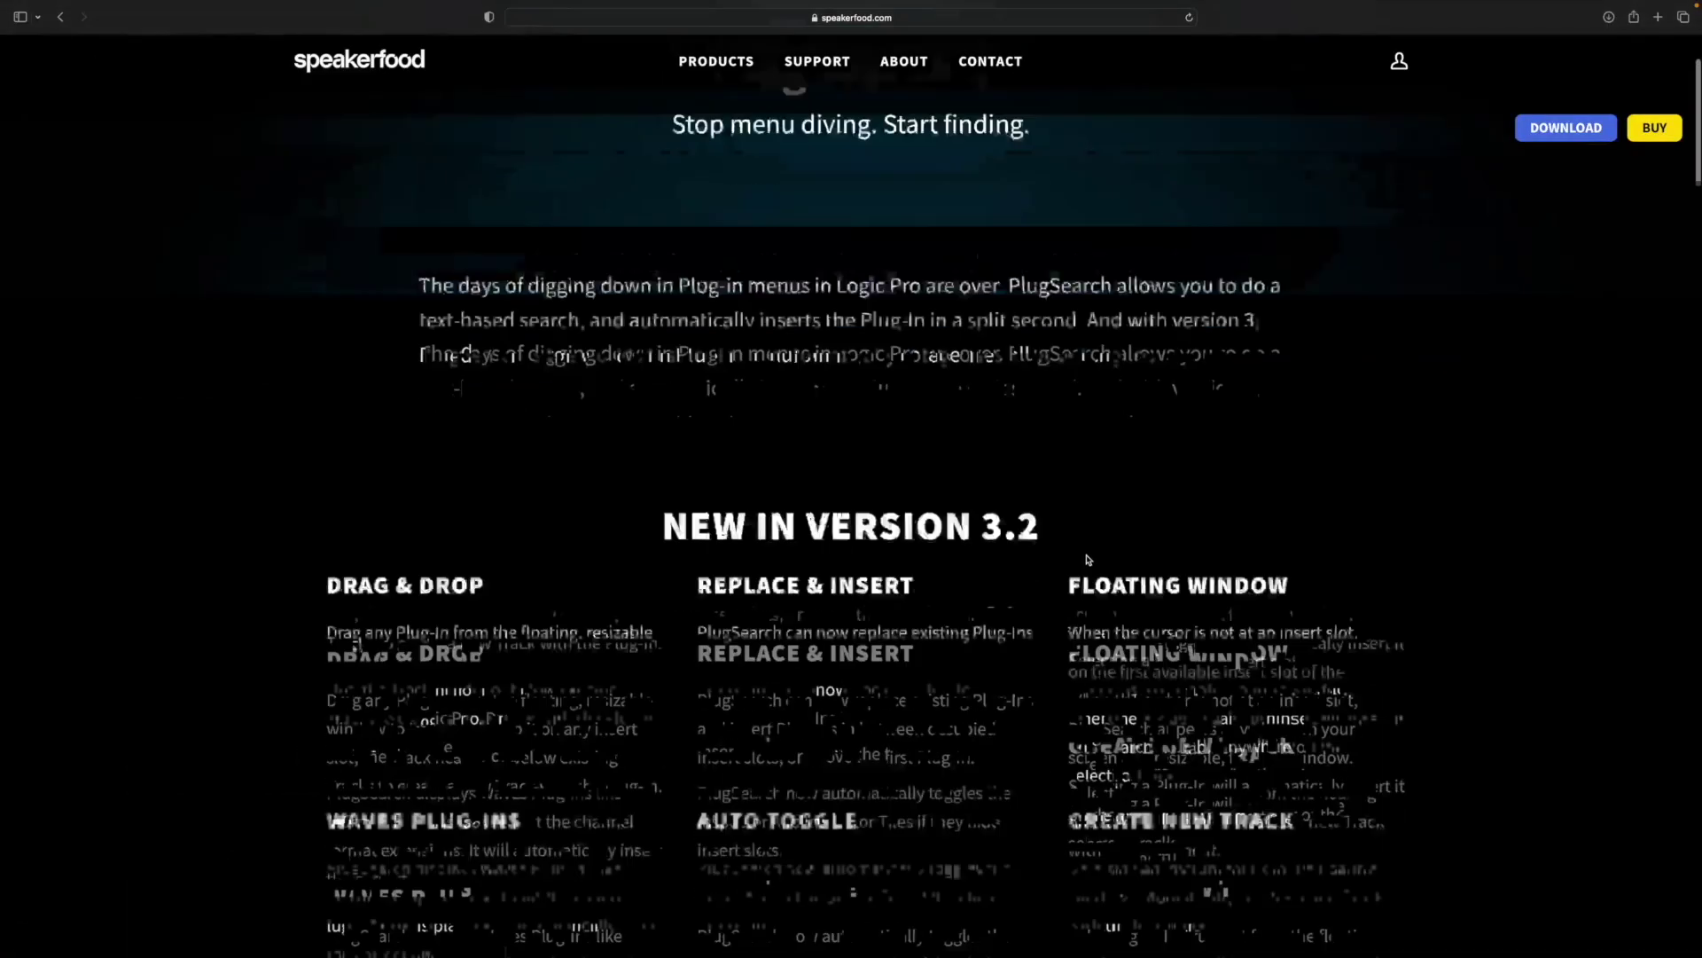
scroll(1089, 563, down, 10)
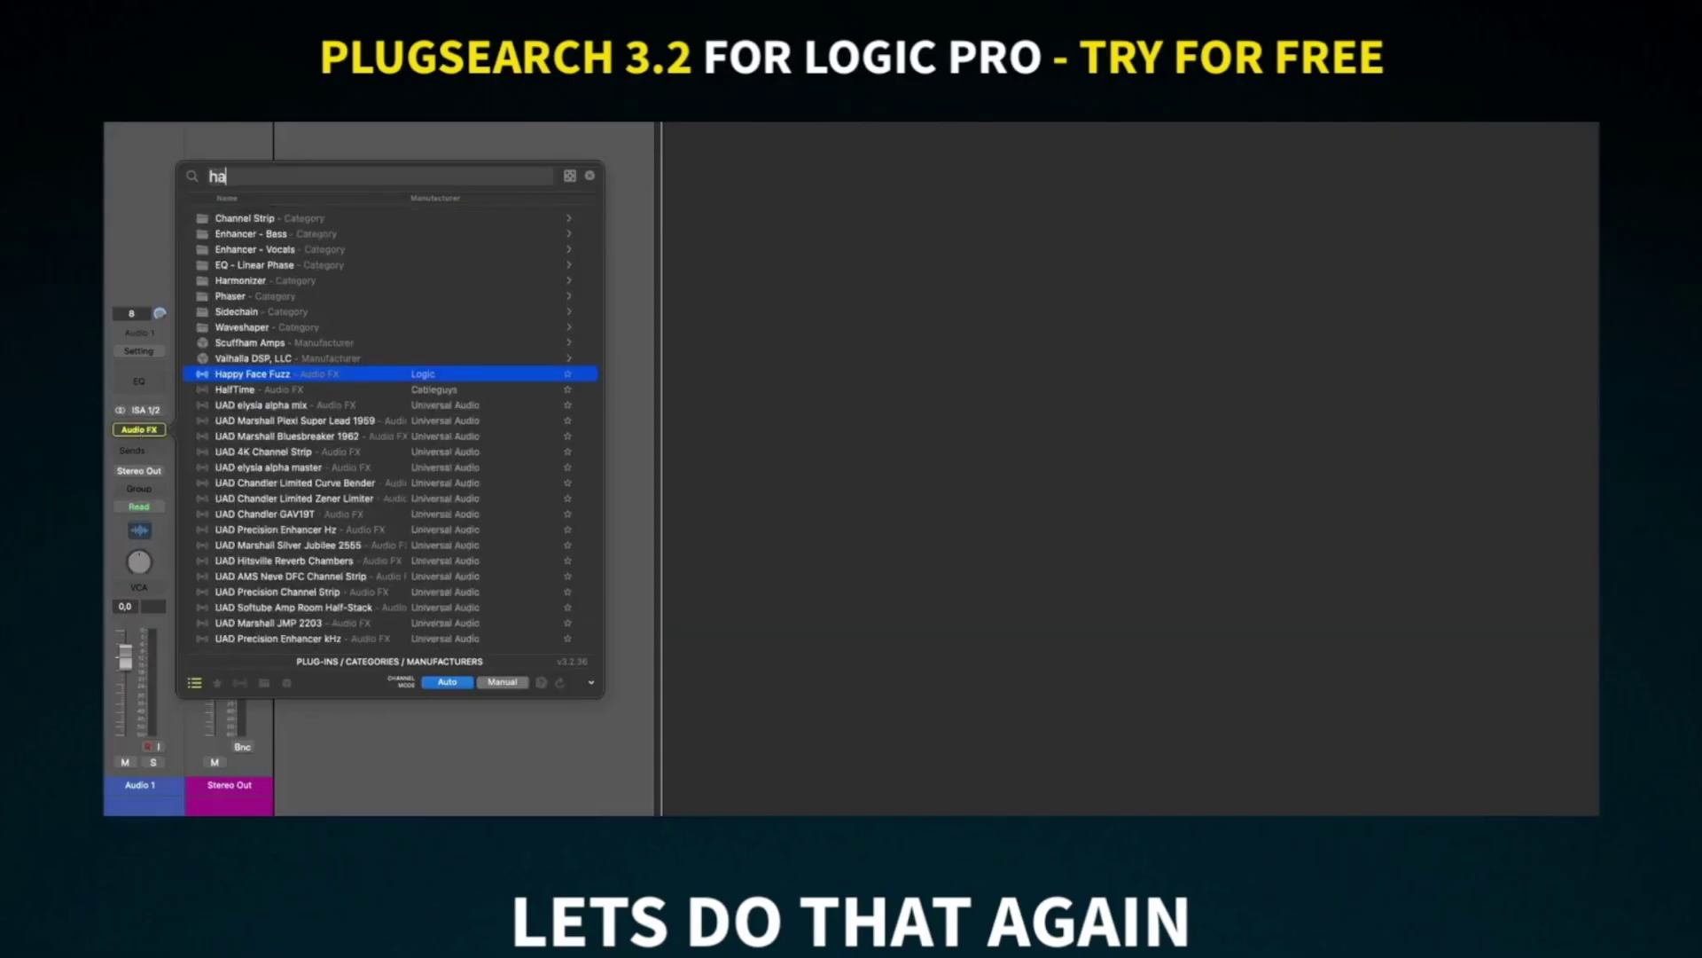
Finish the 'half' search in PlugSearch and close the search window.
text(f)
key(Return)
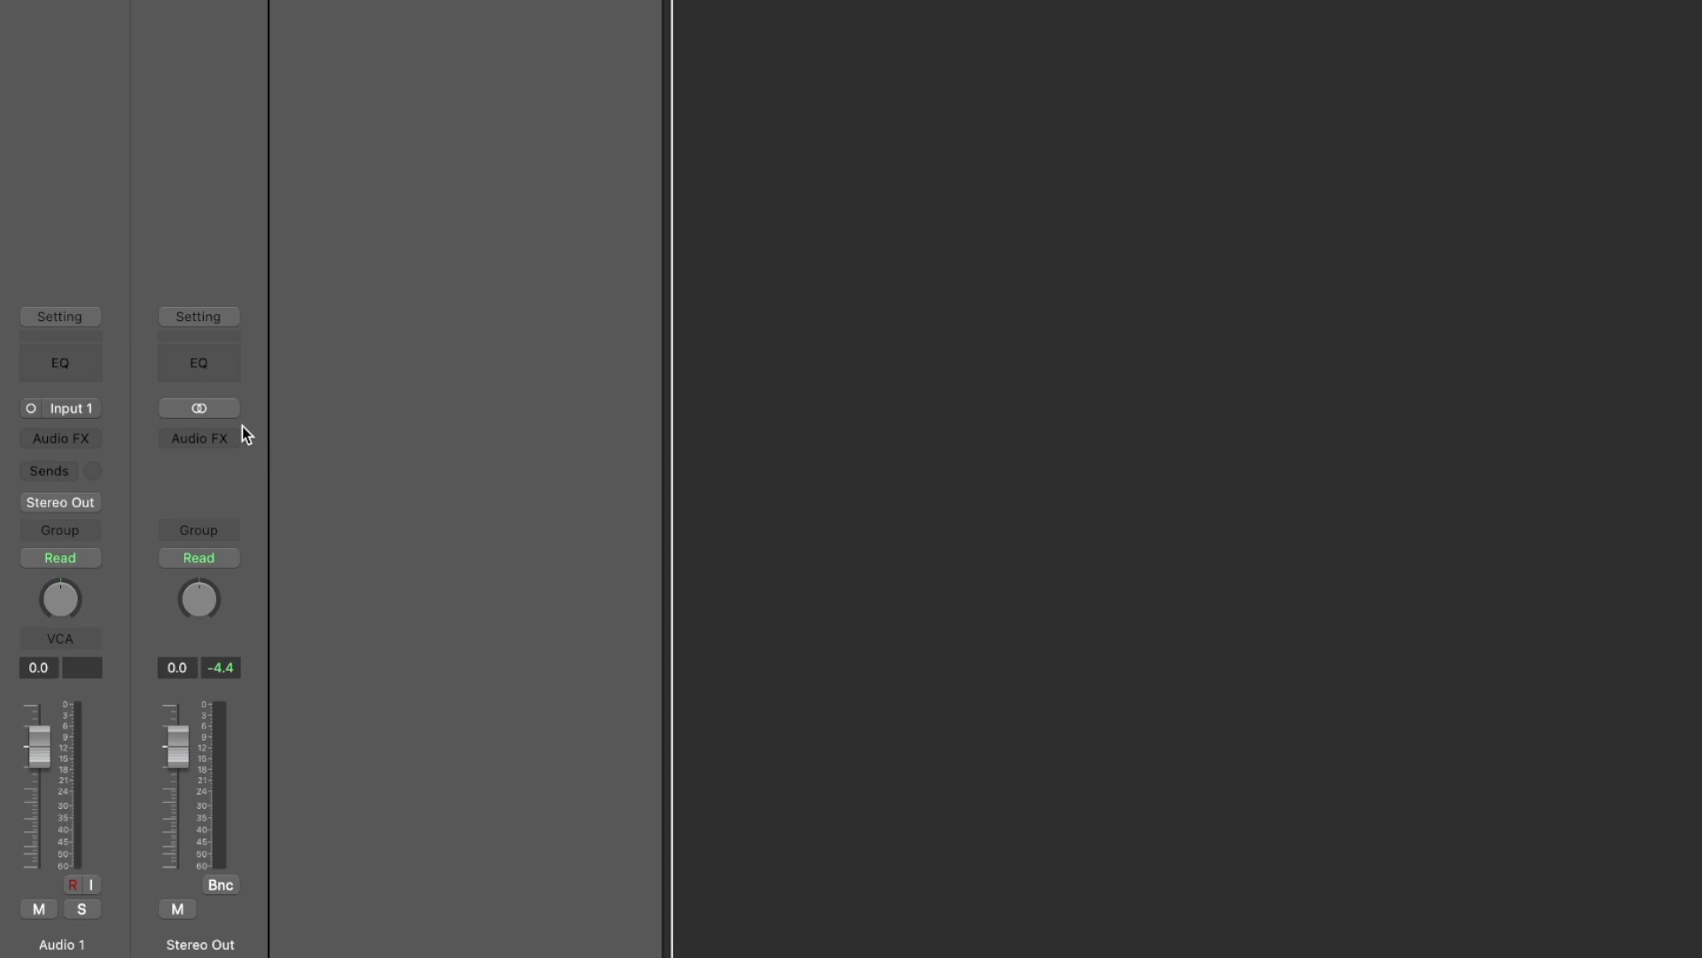
click(92, 440)
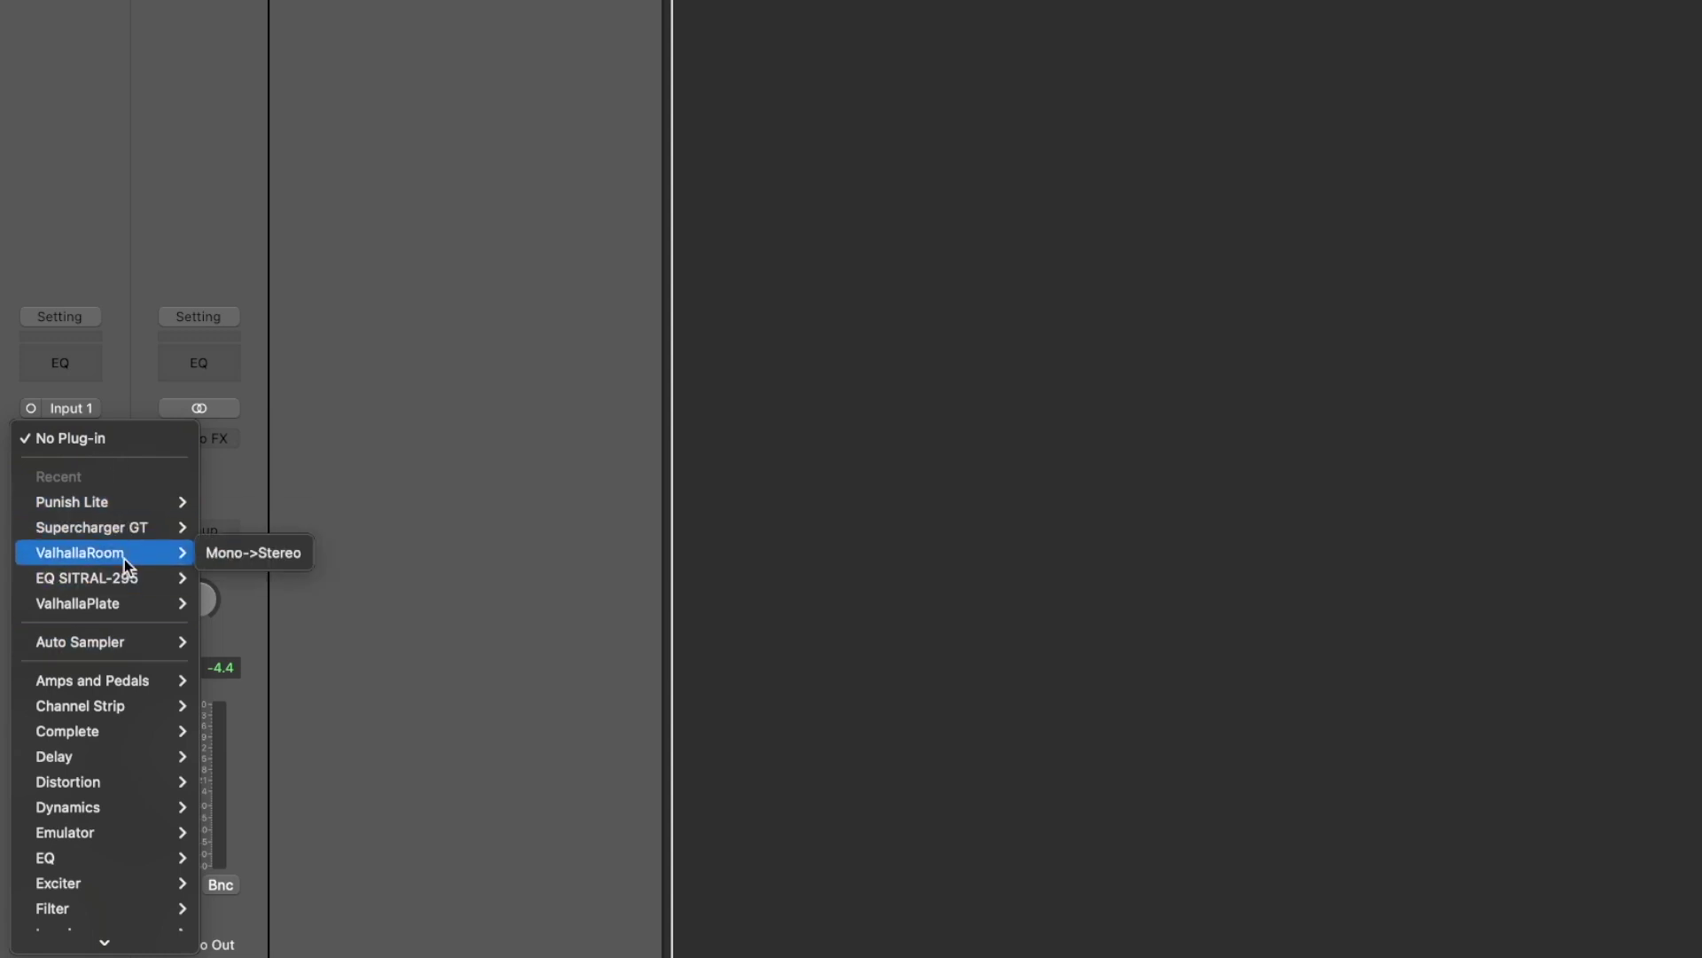
scroll(124, 558, down, 5)
mouse_move(125, 592)
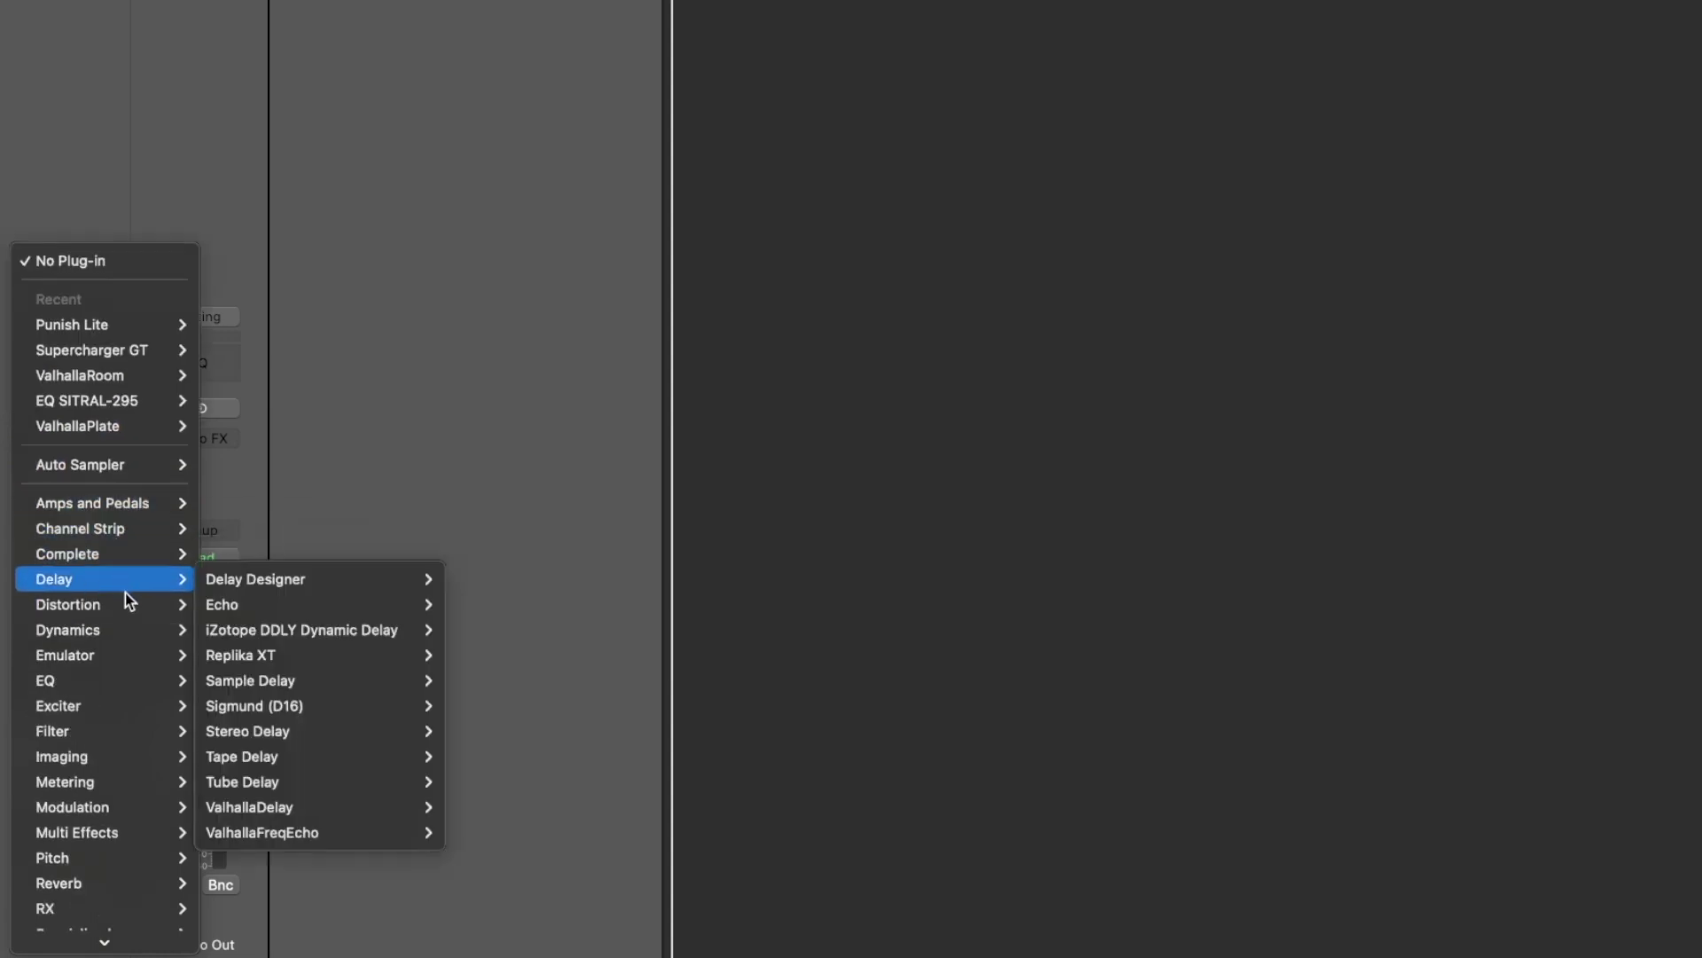
scroll(117, 674, down, 3)
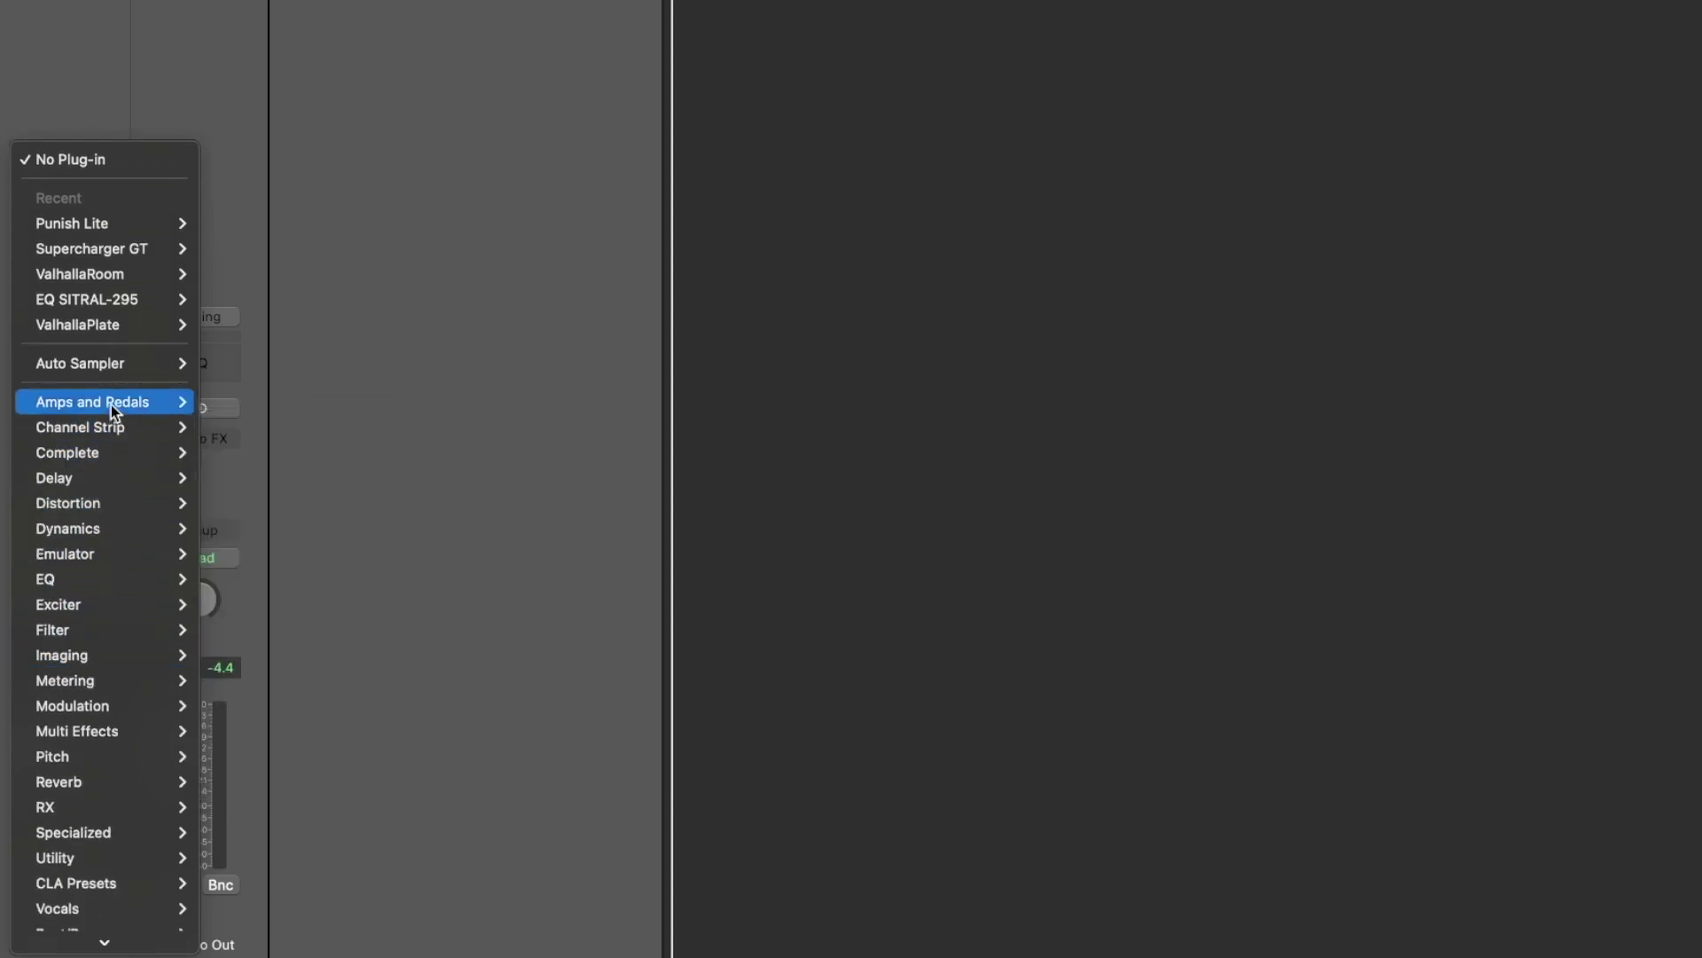
mouse_move(135, 561)
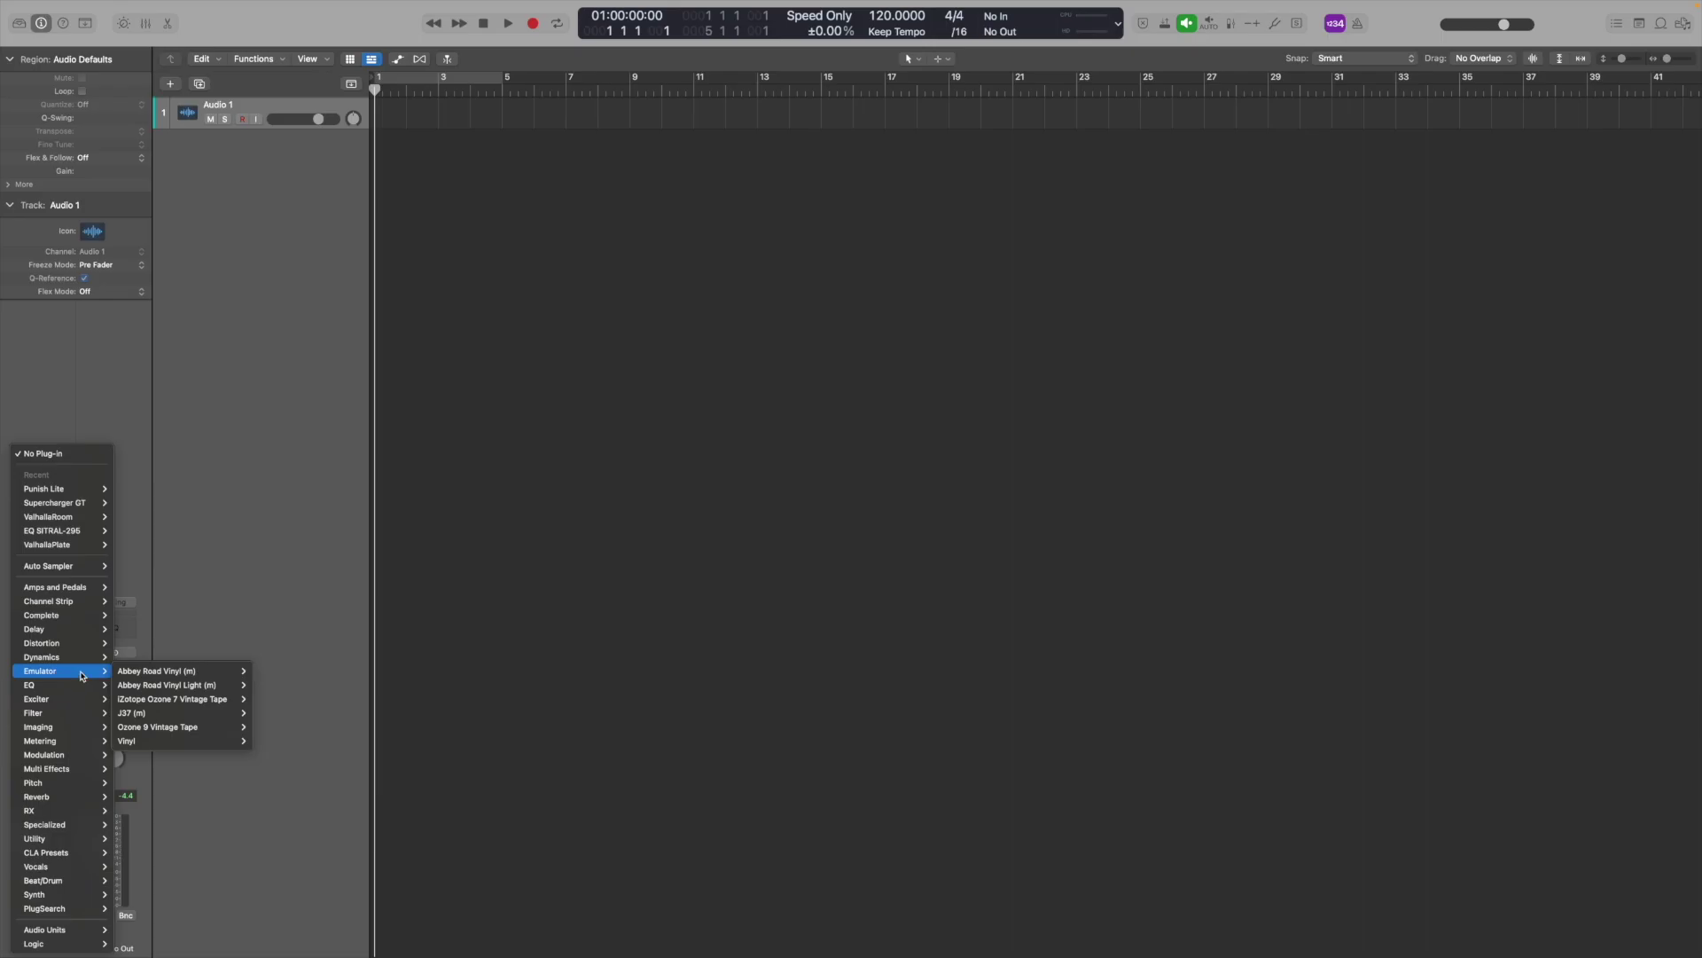
mouse_move(60, 931)
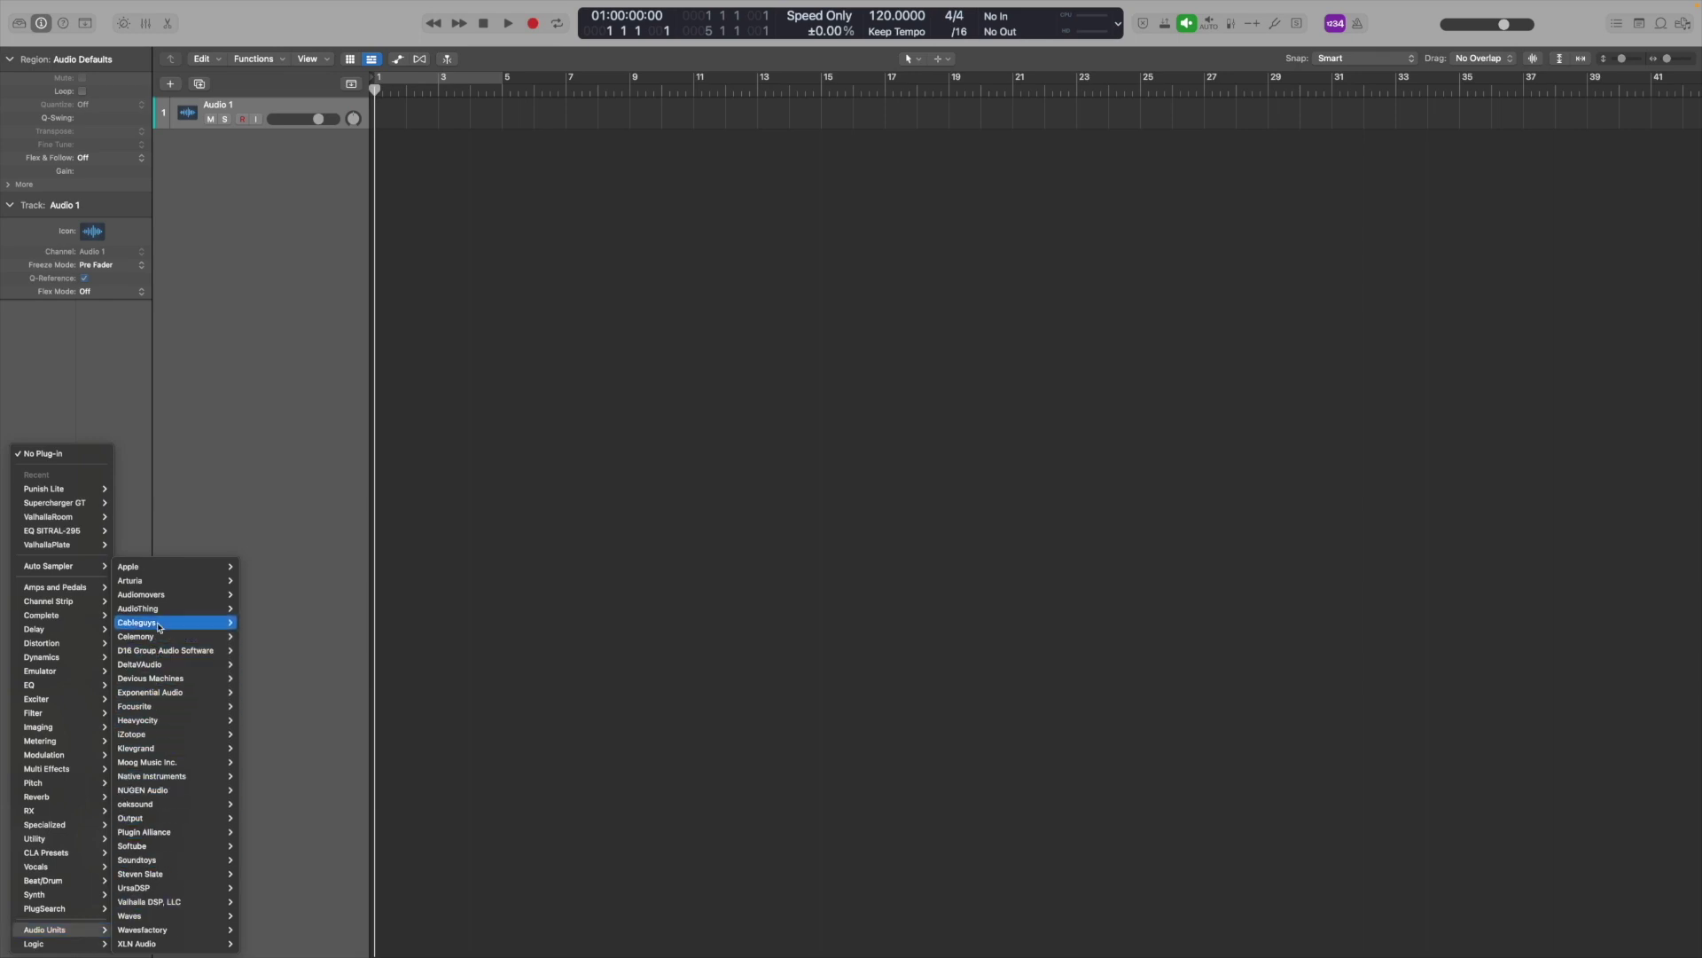
mouse_move(172, 922)
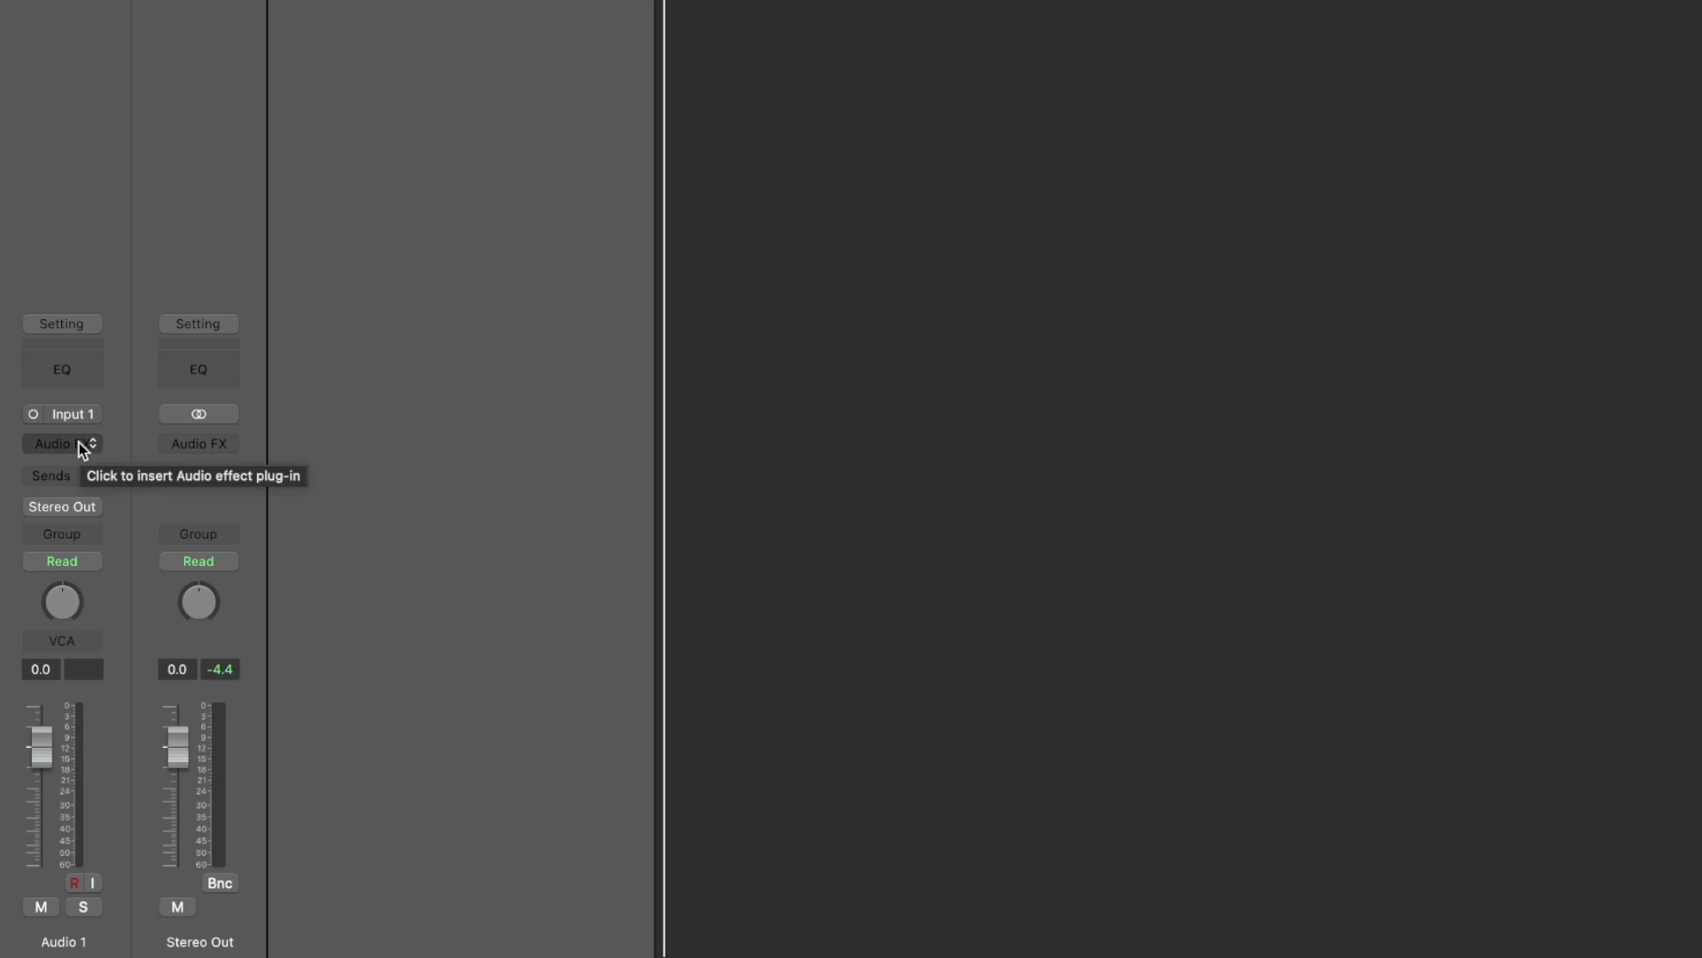
Search PlugSearch for 'cla 2a' and insert CLA-2A into Audio 1's first Audio FX slot.
click(78, 443)
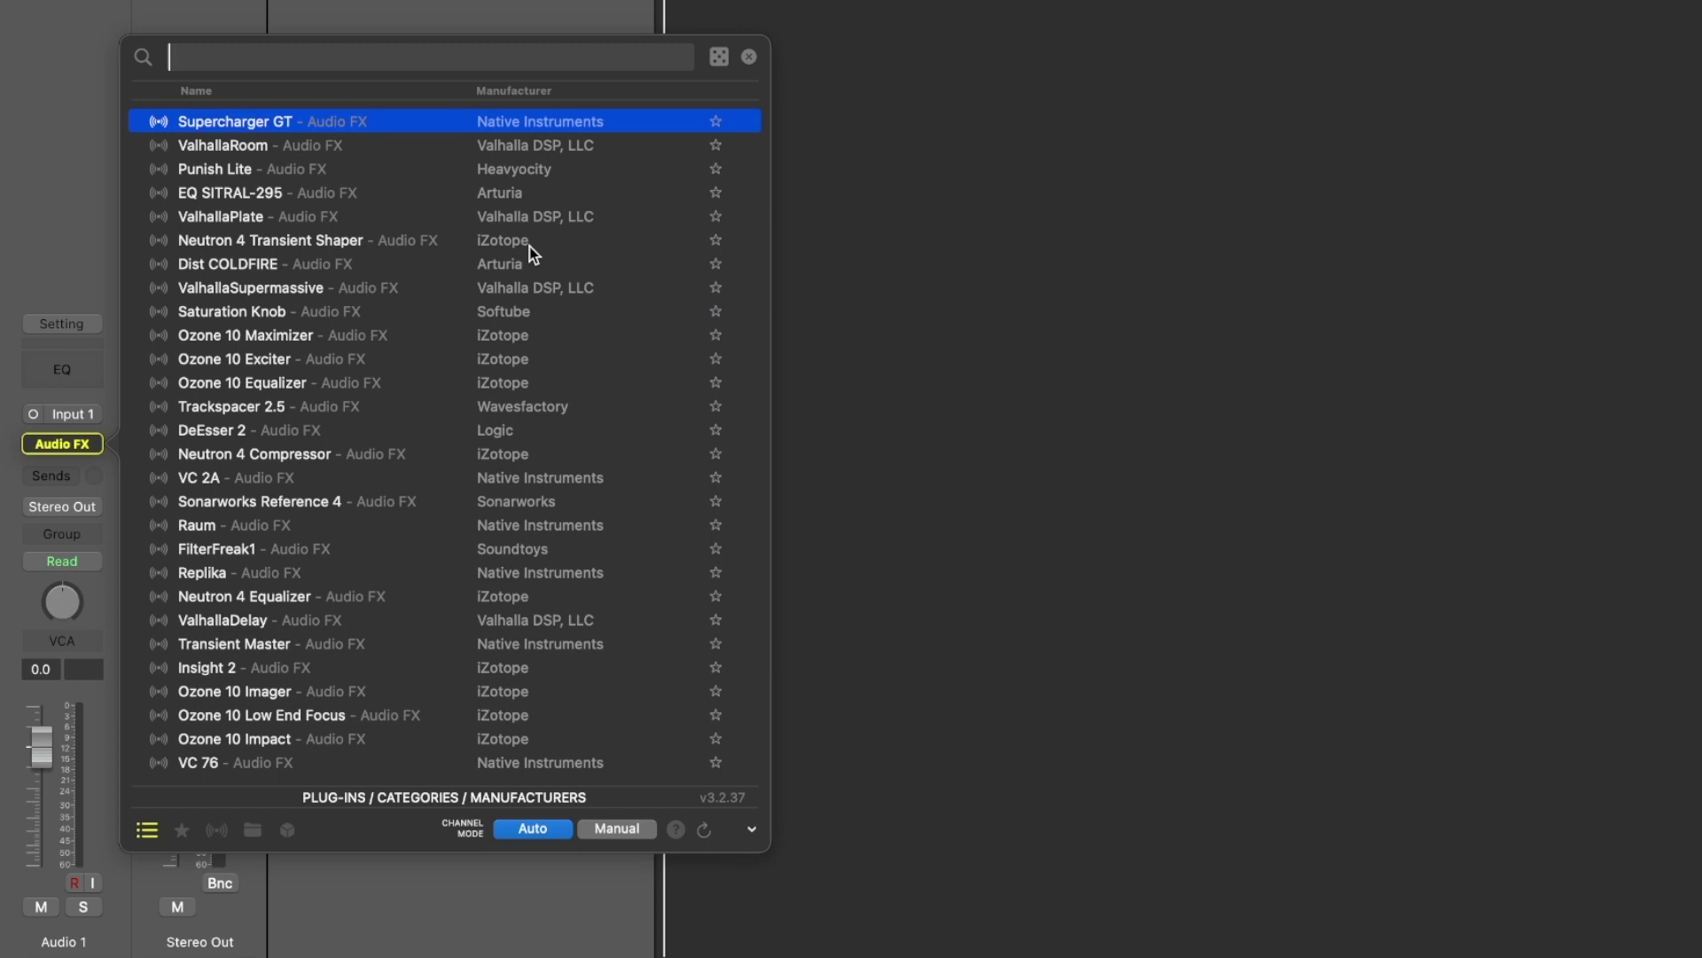
text(cla 2a)
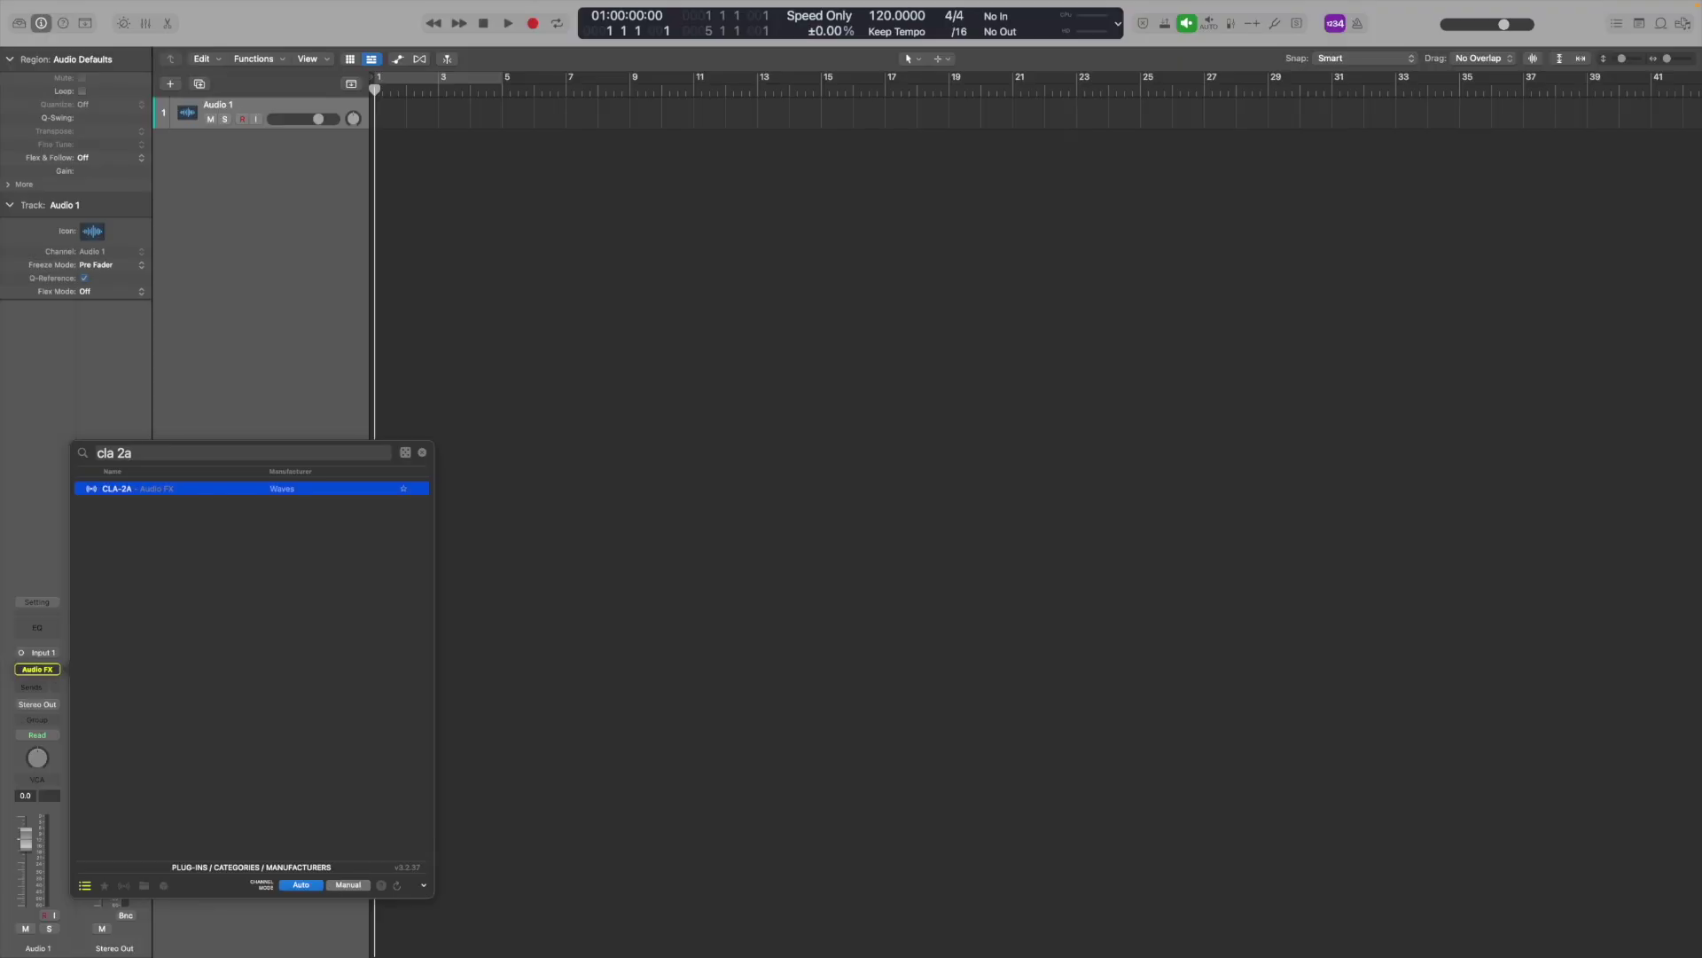
key(Return)
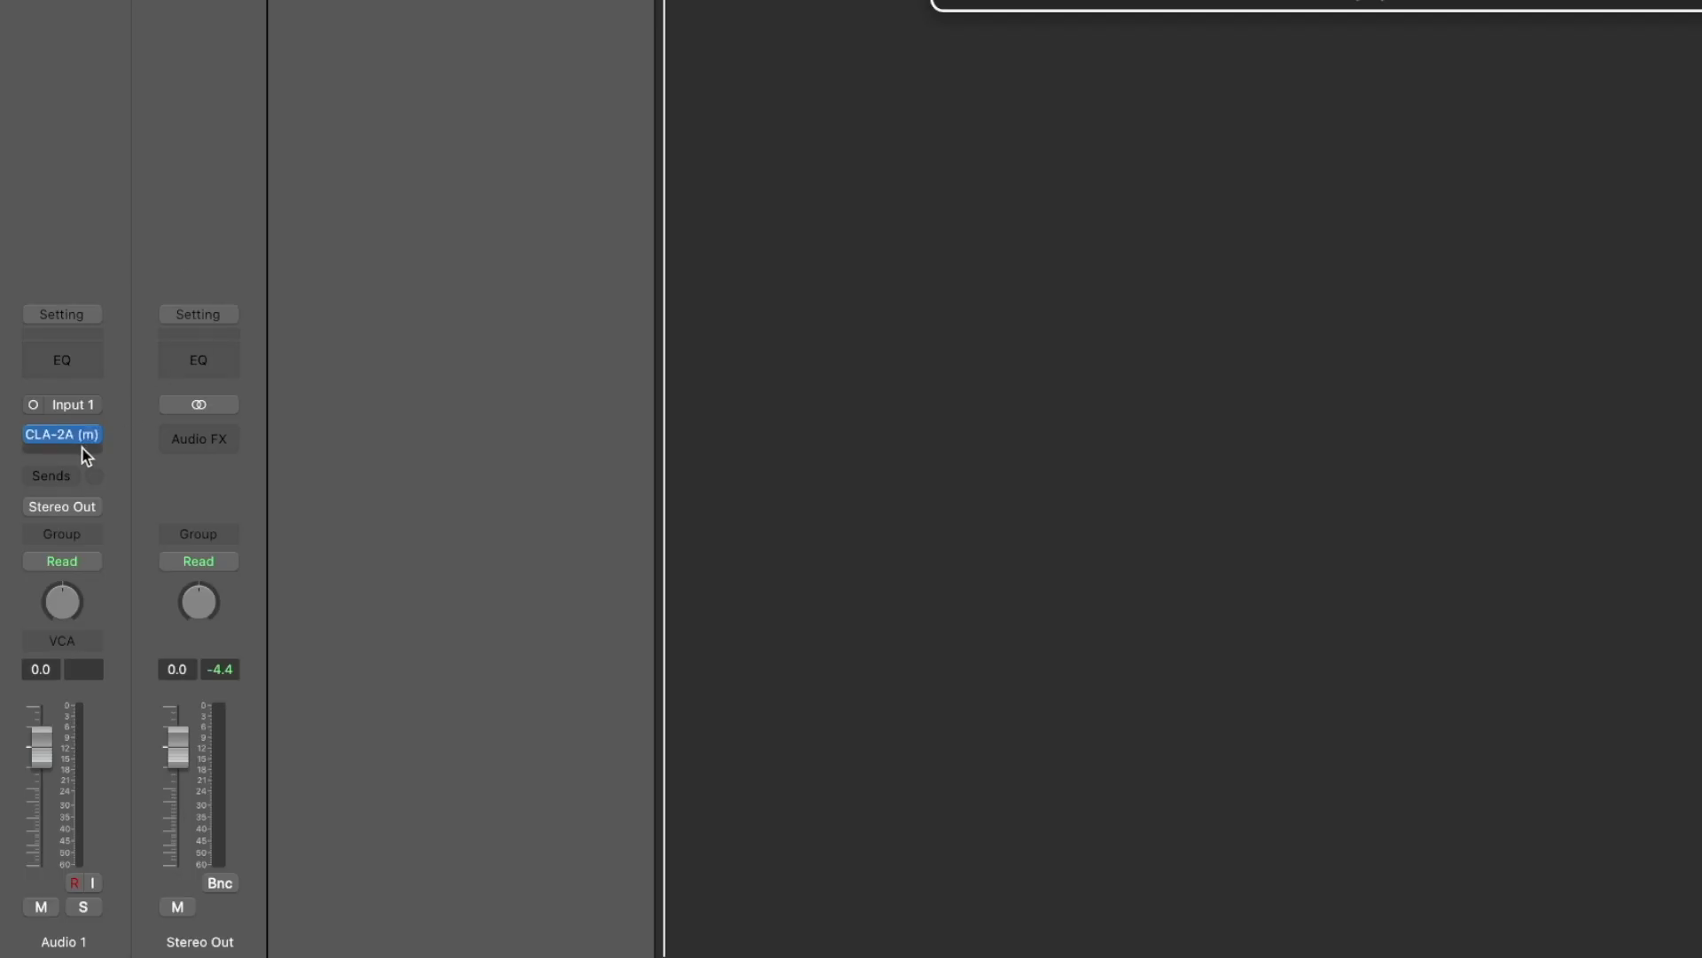
Search 'reverb' for the slot under CLA-2A and open the Reverb category.
click(86, 452)
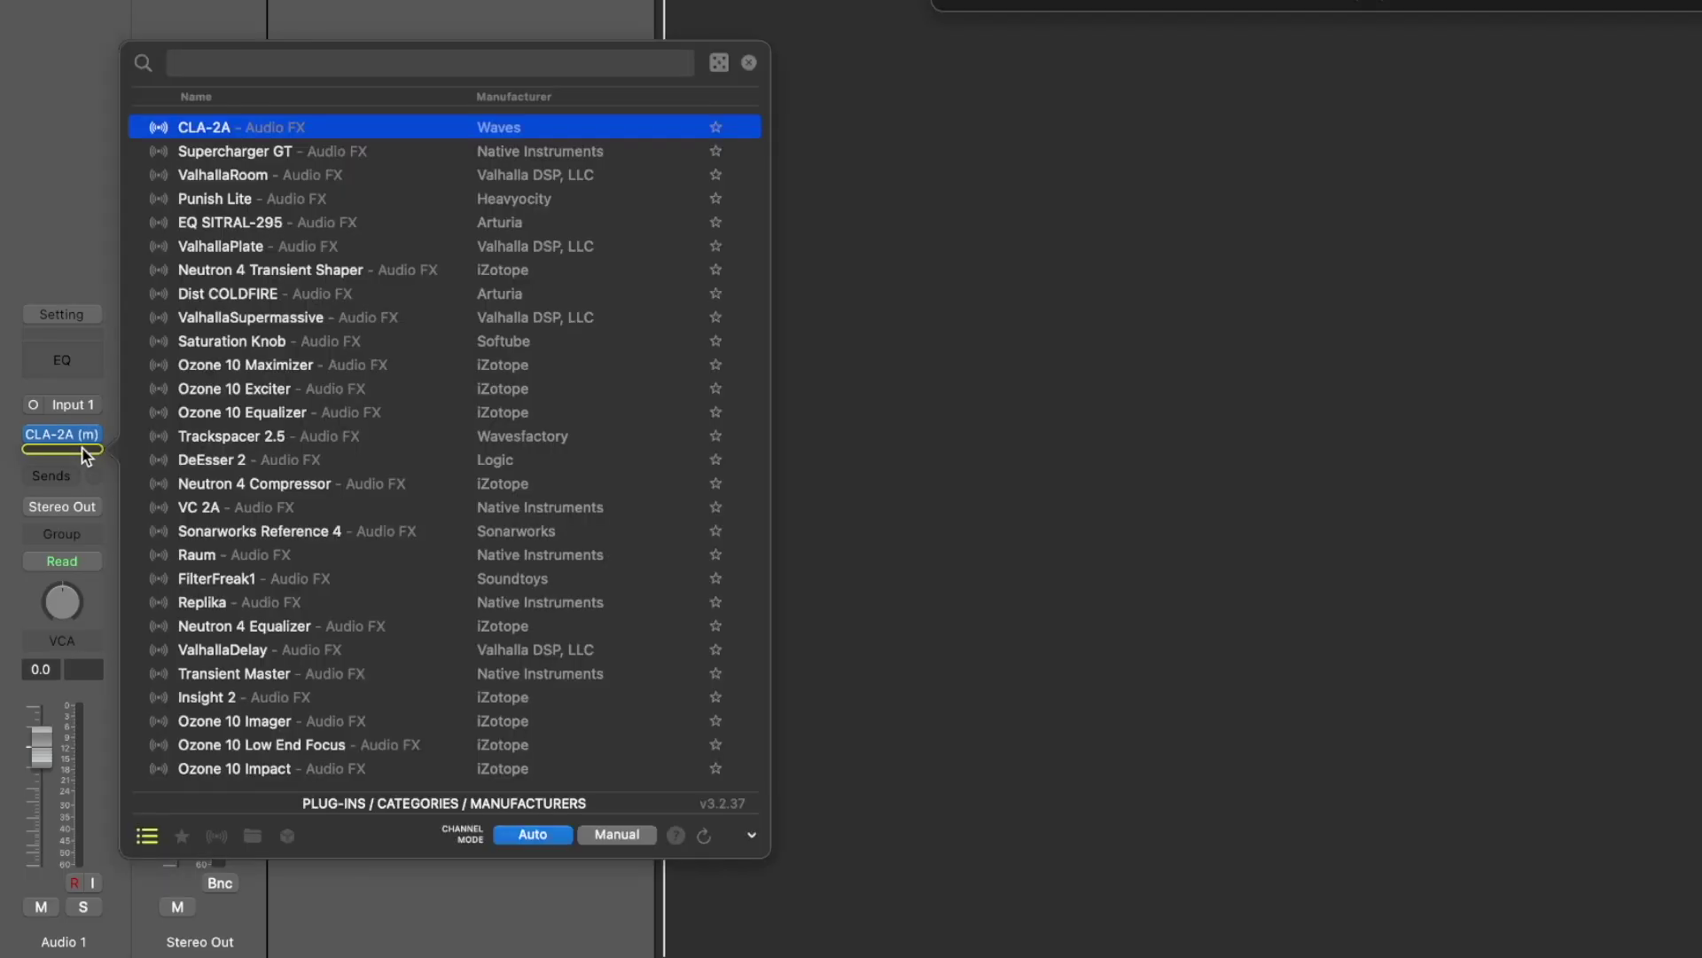
text(reverb)
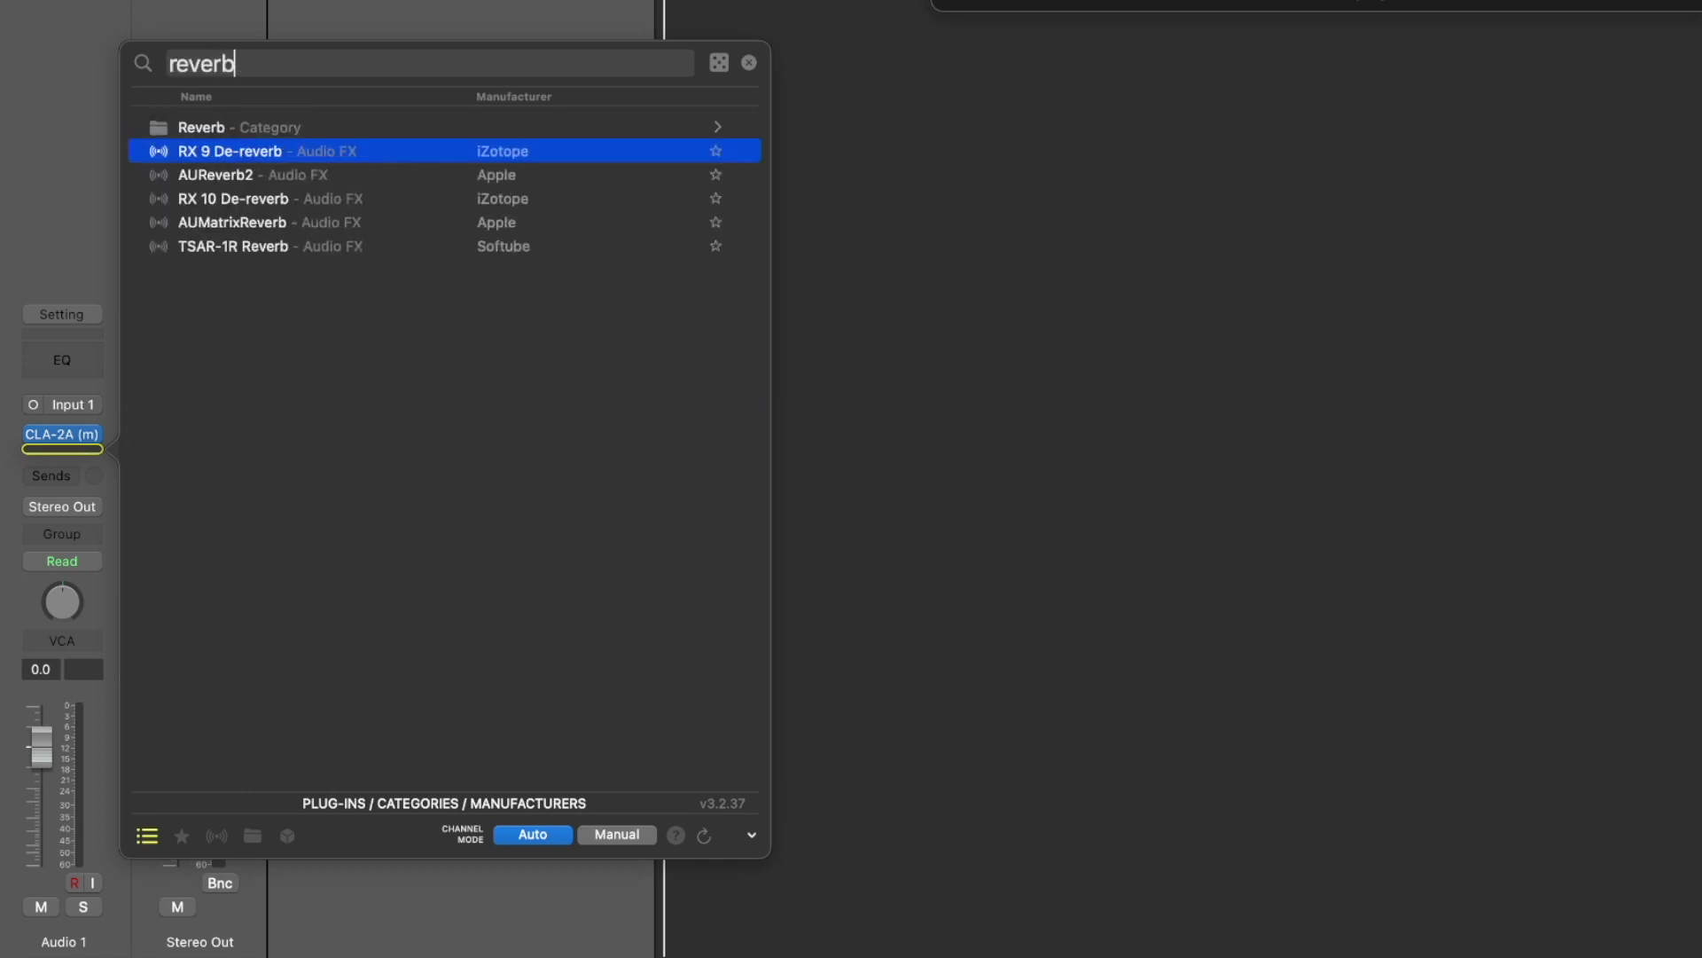
key(Down)
key(Down)
key(Down)
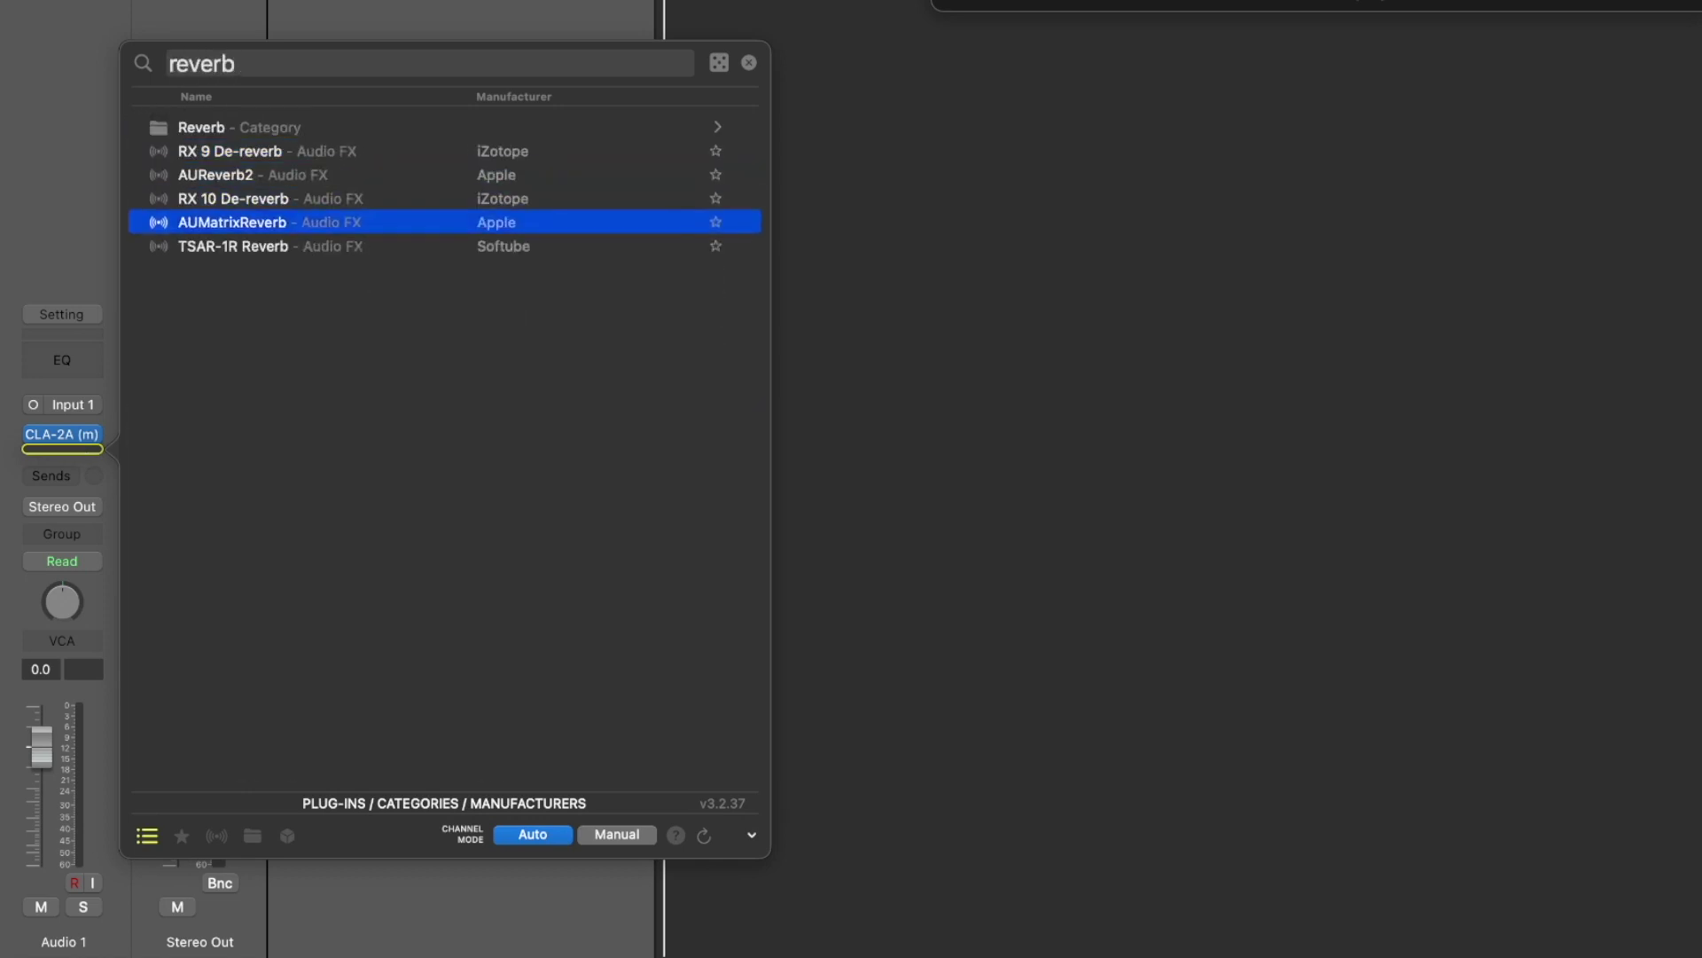
key(Up)
key(Up)
key(Up)
key(Down)
key(Down)
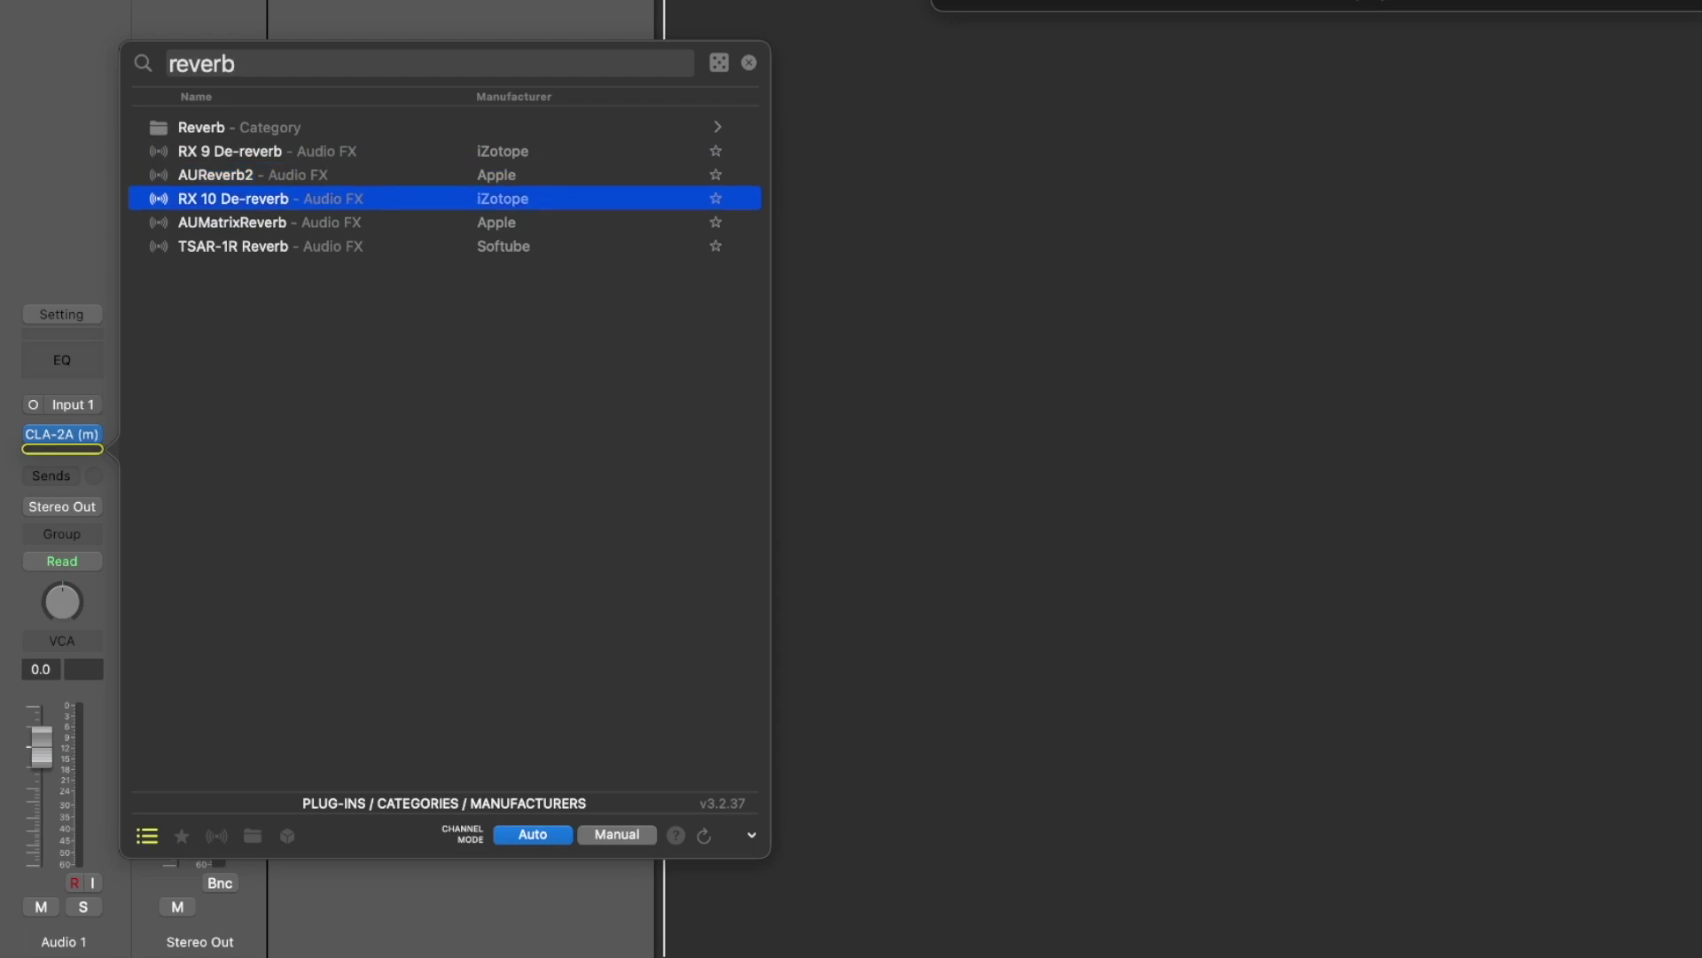
key(Up)
key(Up)
key(Up)
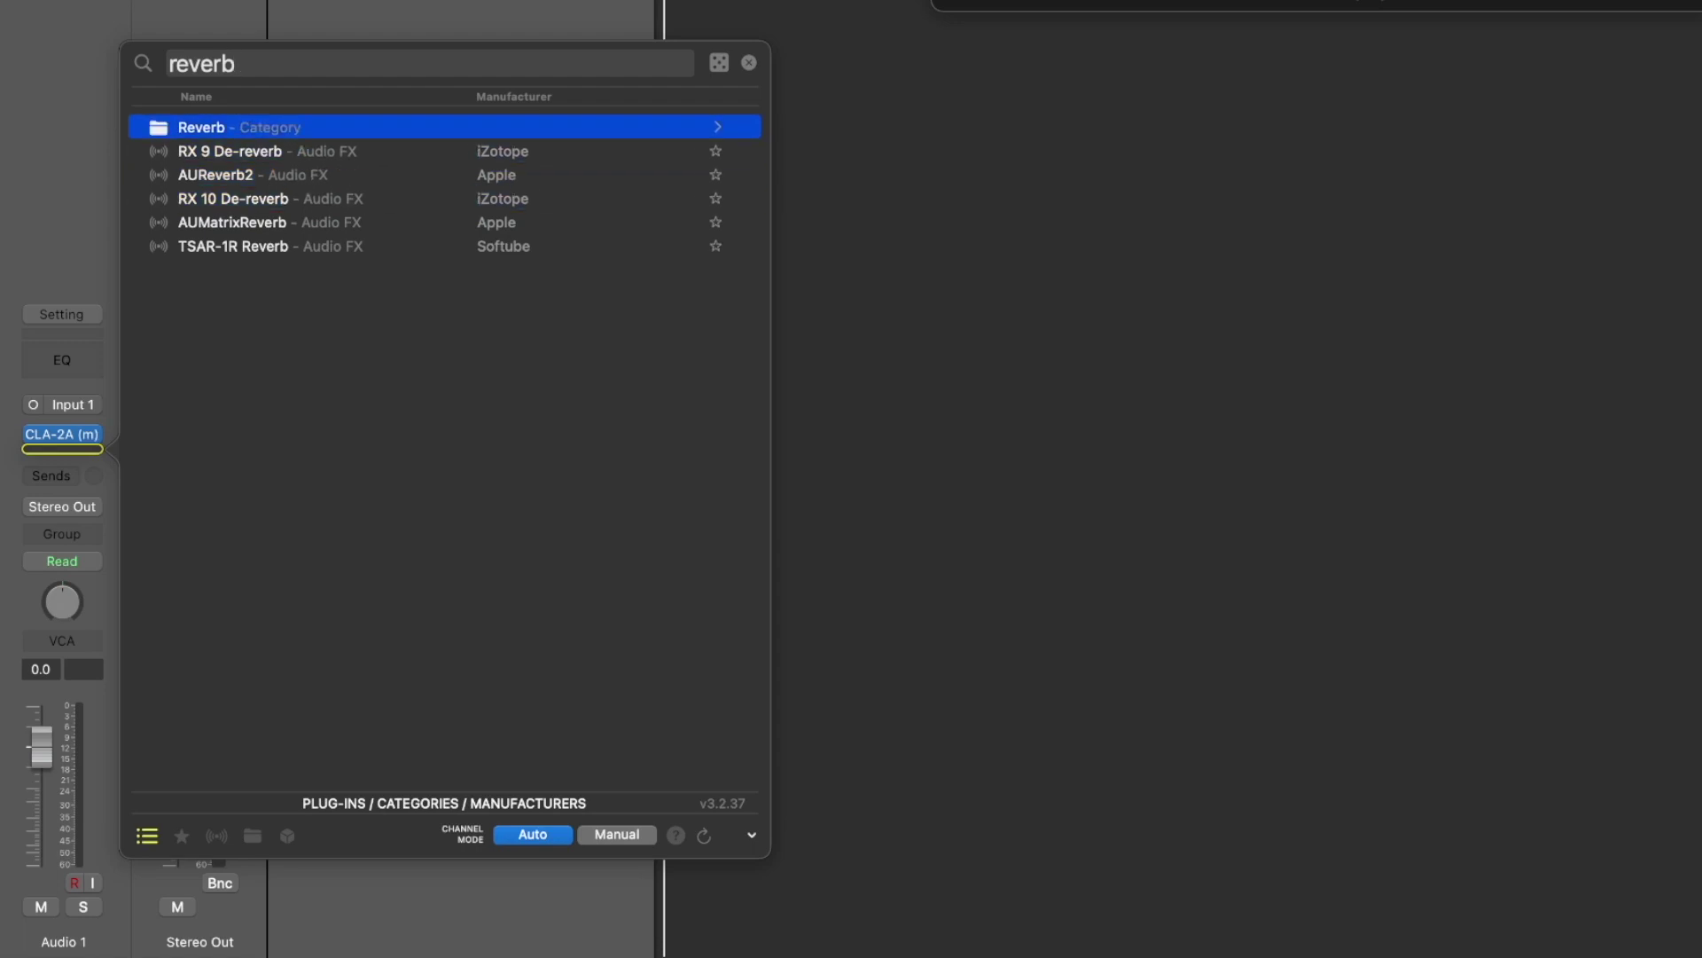
key(Return)
Insert ValhallaRoom from the reverb list, then show favourites in the next slot's search.
key(Down)
key(Down)
key(Down)
key(Down)
key(Down)
key(Down)
key(Down)
key(Down)
key(Down)
key(Down)
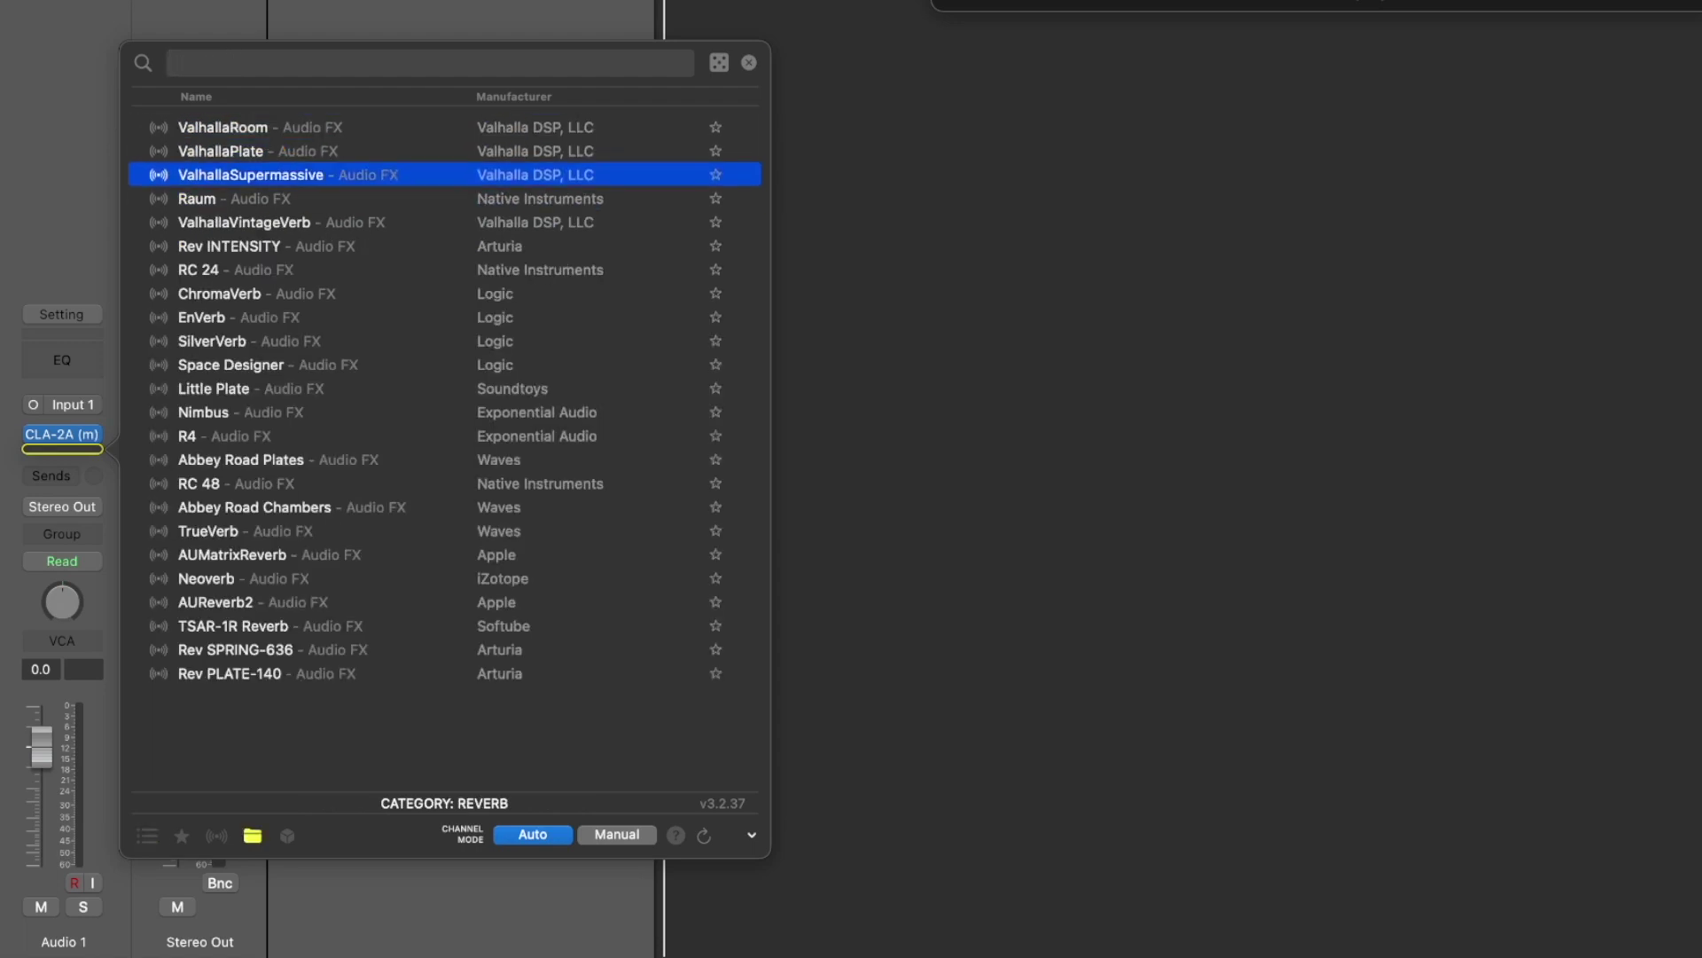
key(Down)
key(Down)
key(Down)
key(Down)
key(Down)
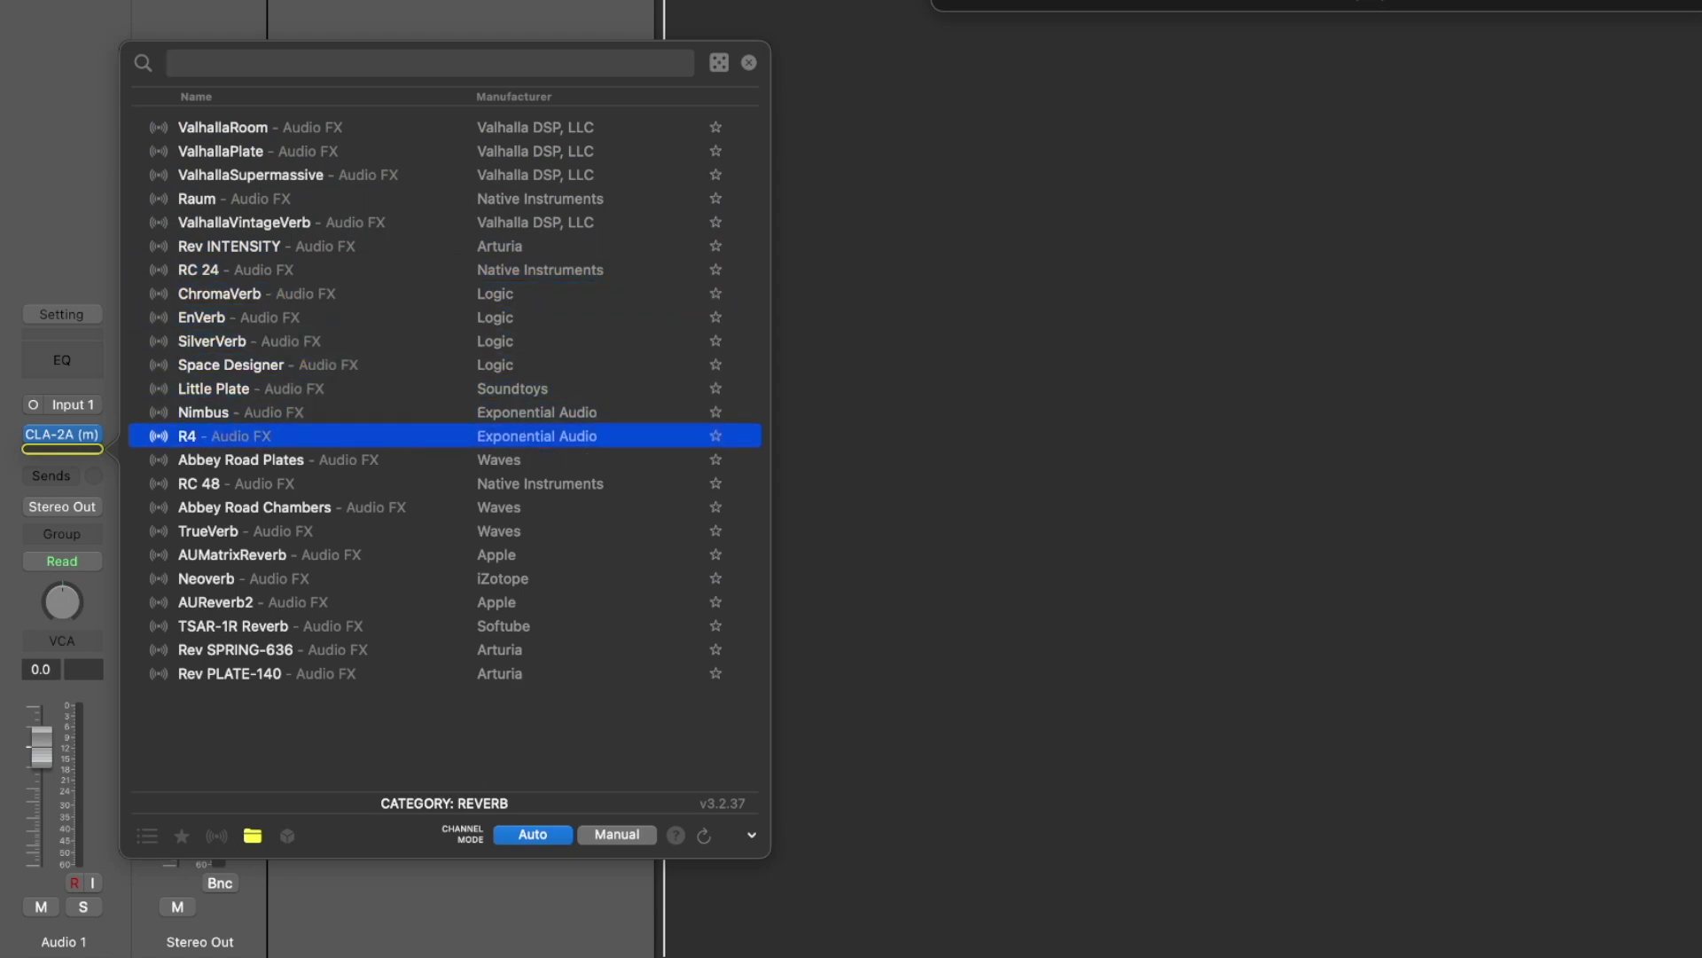
key(Up)
key(Up)
key(Up)
key(Up)
key(Up)
key(Up)
key(Up)
key(Up)
key(Up)
key(Up)
key(Up)
key(Up)
key(Up)
key(Up)
key(Up)
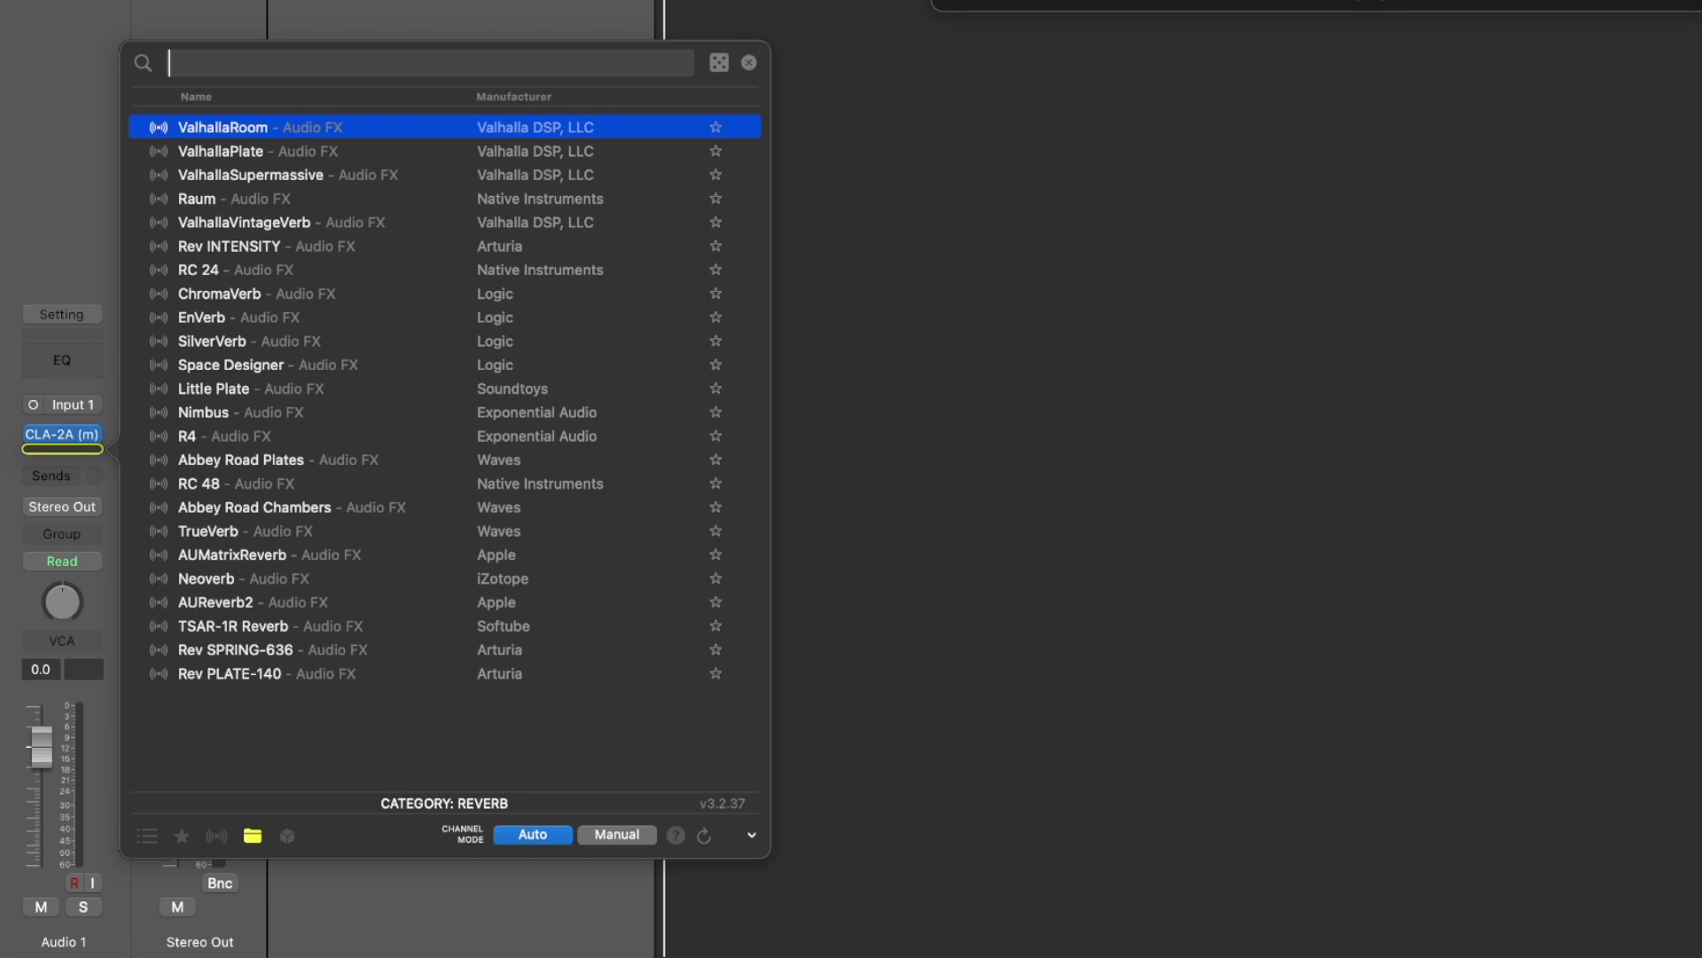
key(Return)
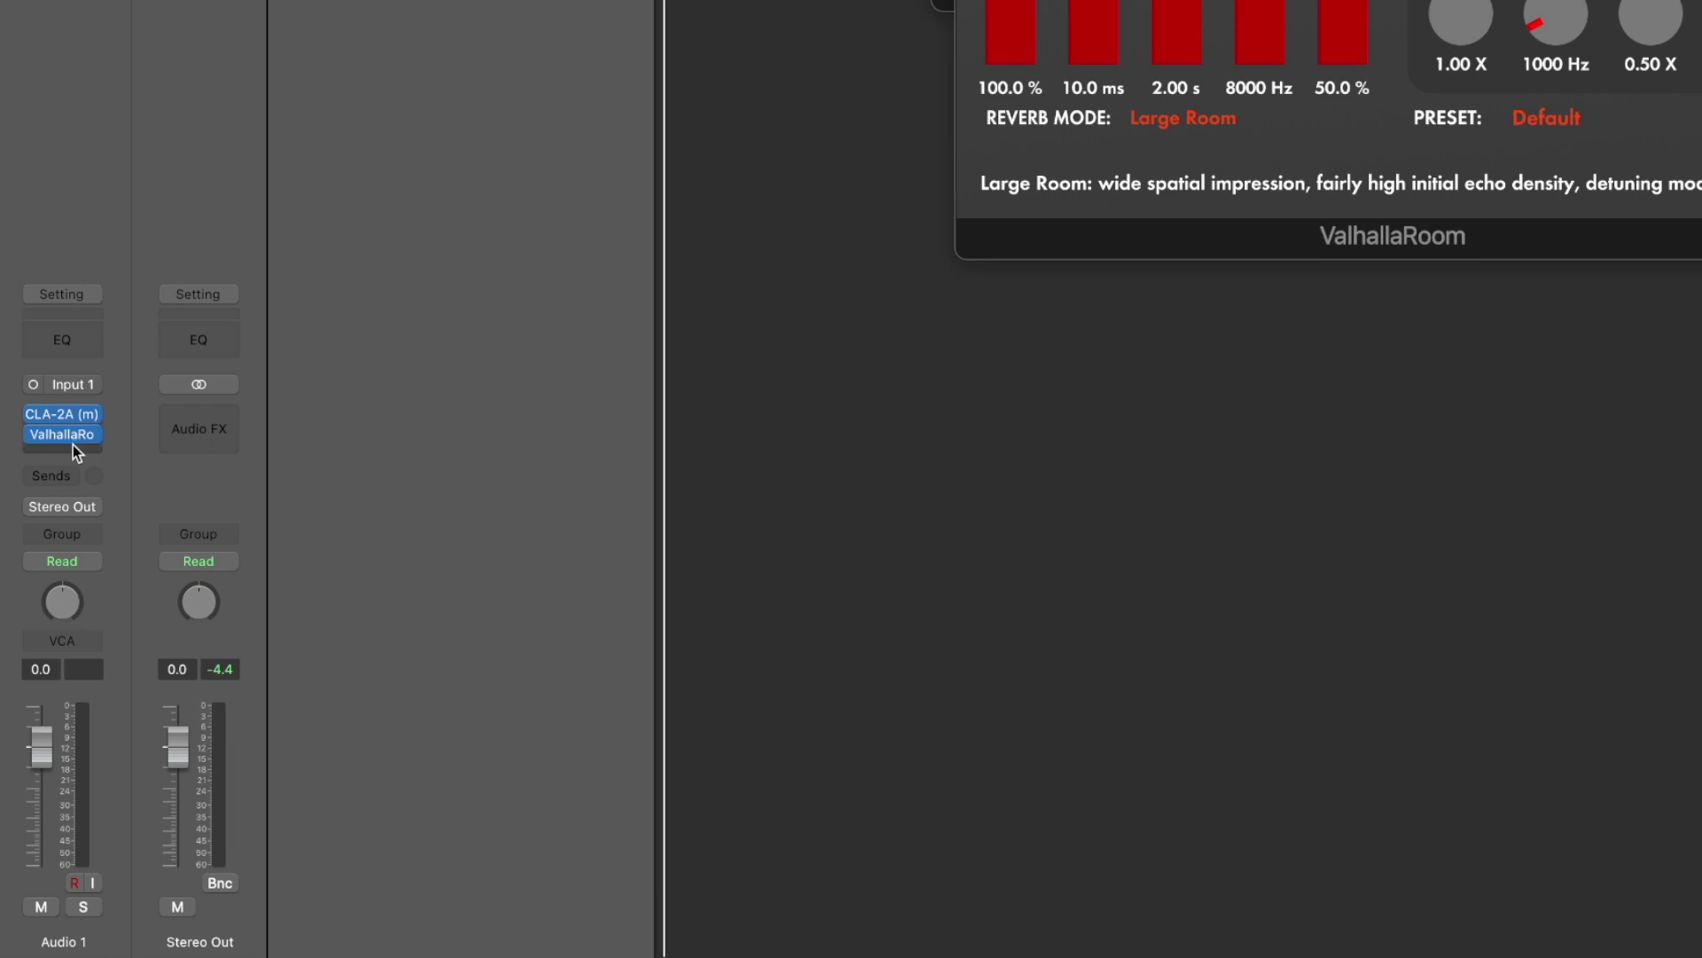
click(73, 449)
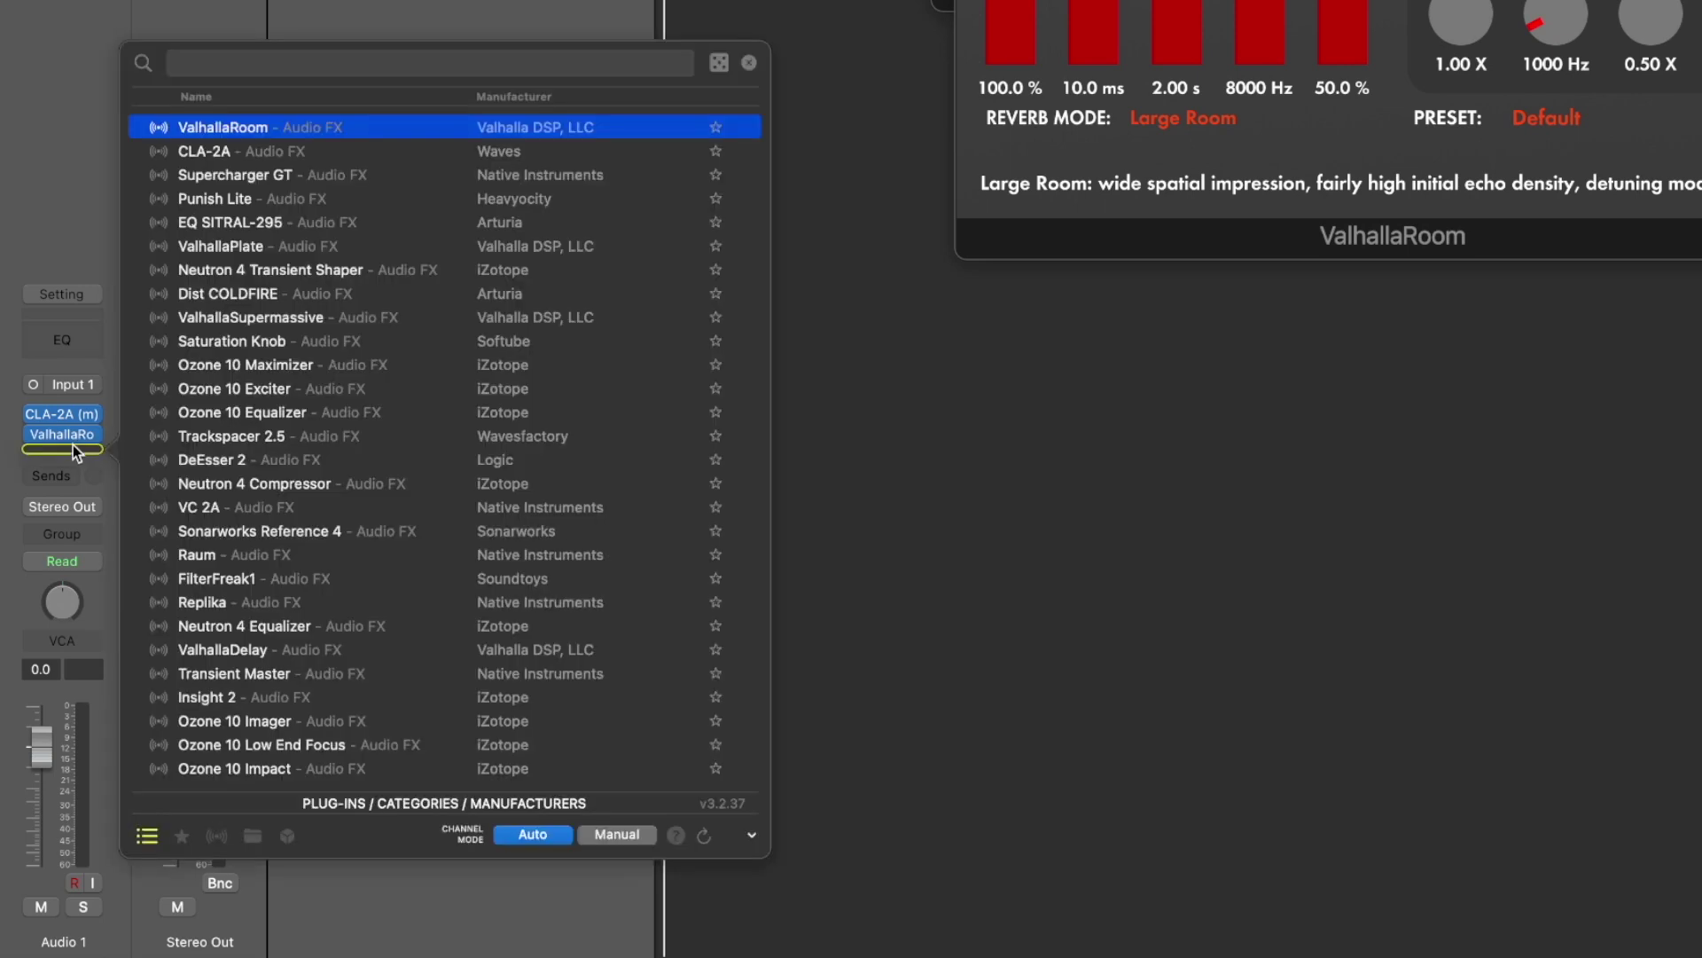
key(Tab)
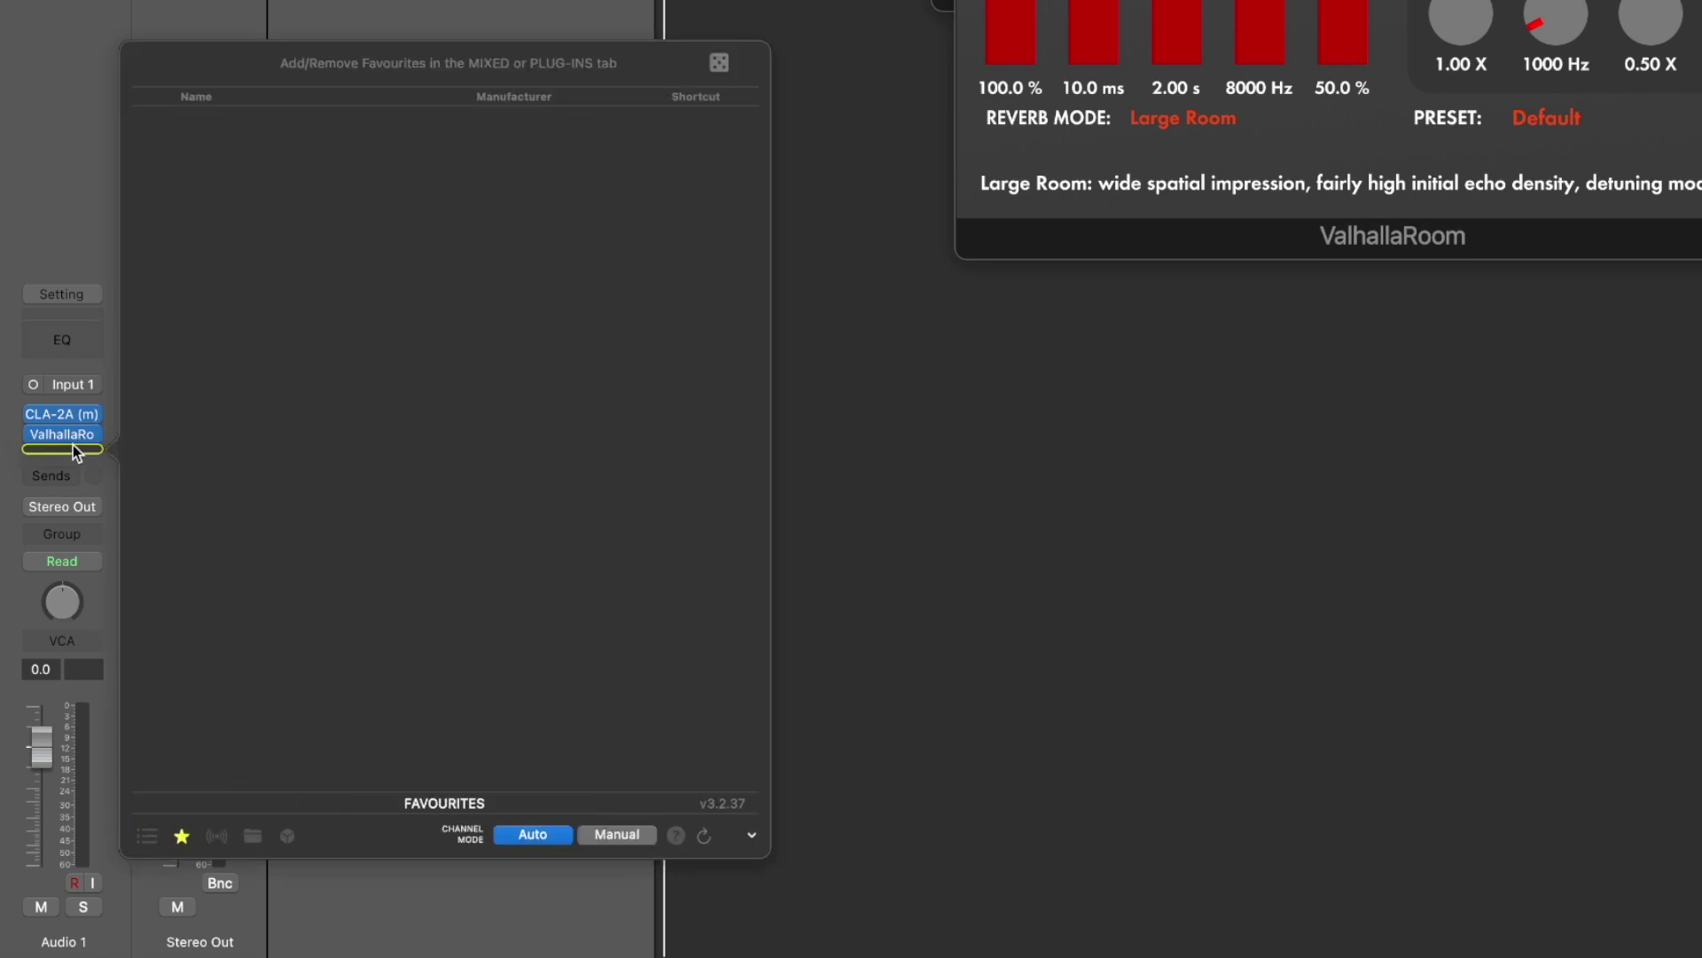
Browse PlugSearch's Plug-ins, Categories and Manufacturers views, stepping through Arturia's list, then back to Favourites.
key(Tab)
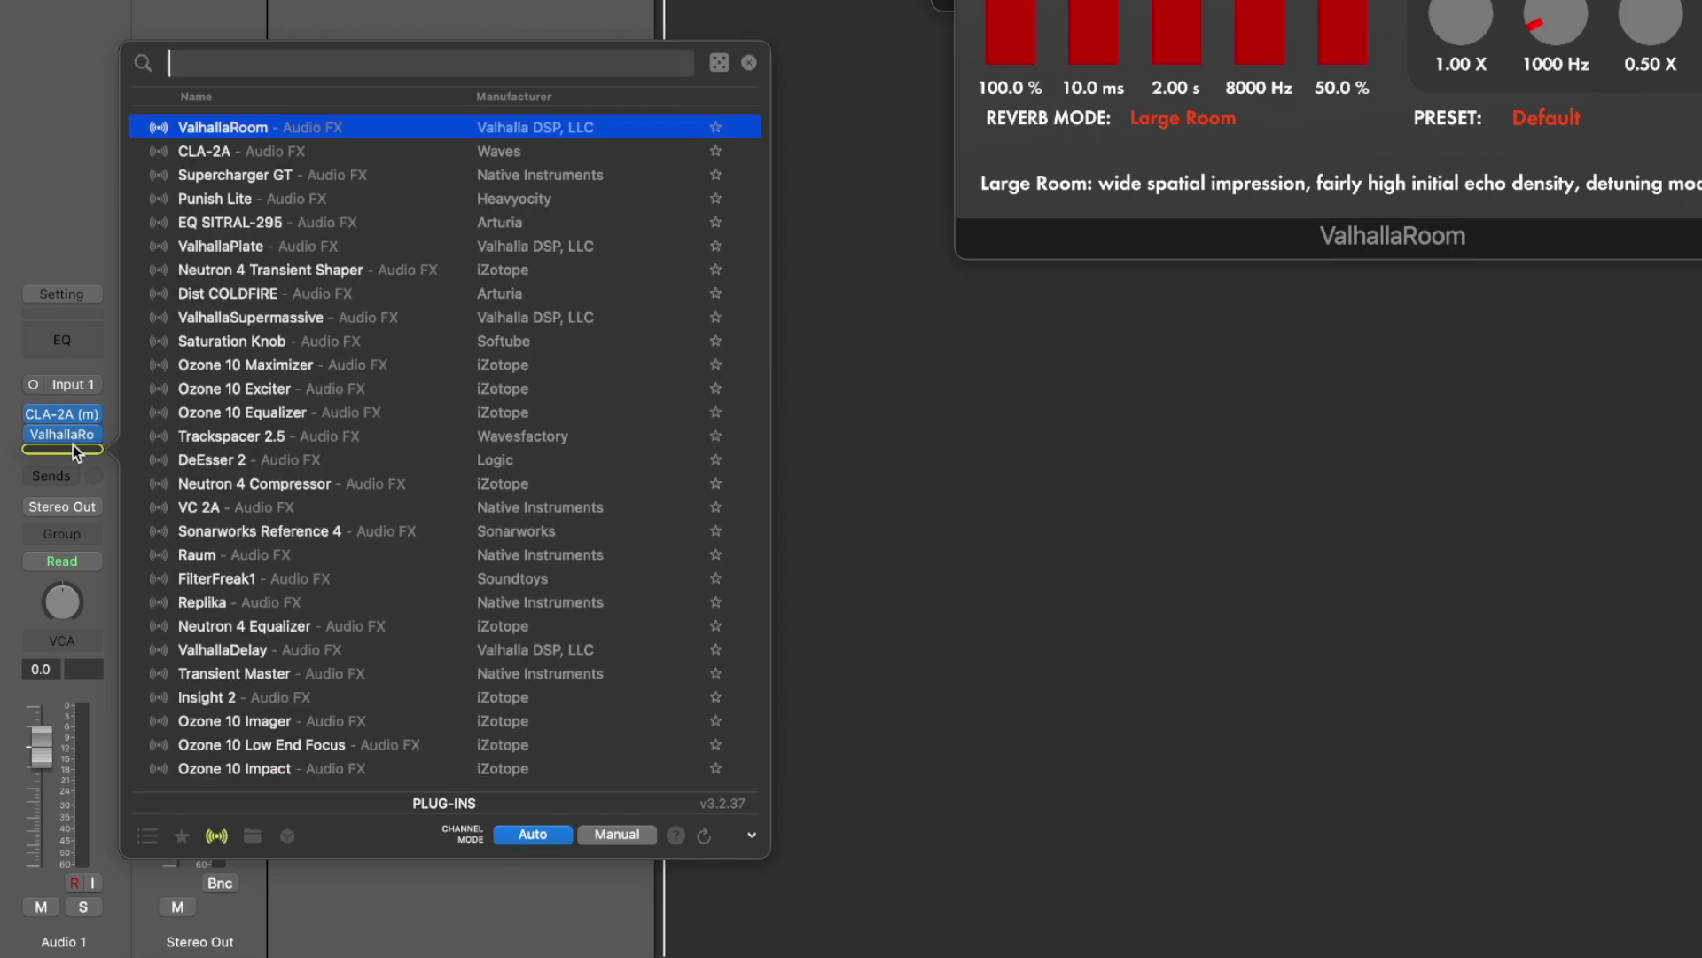
key(Tab)
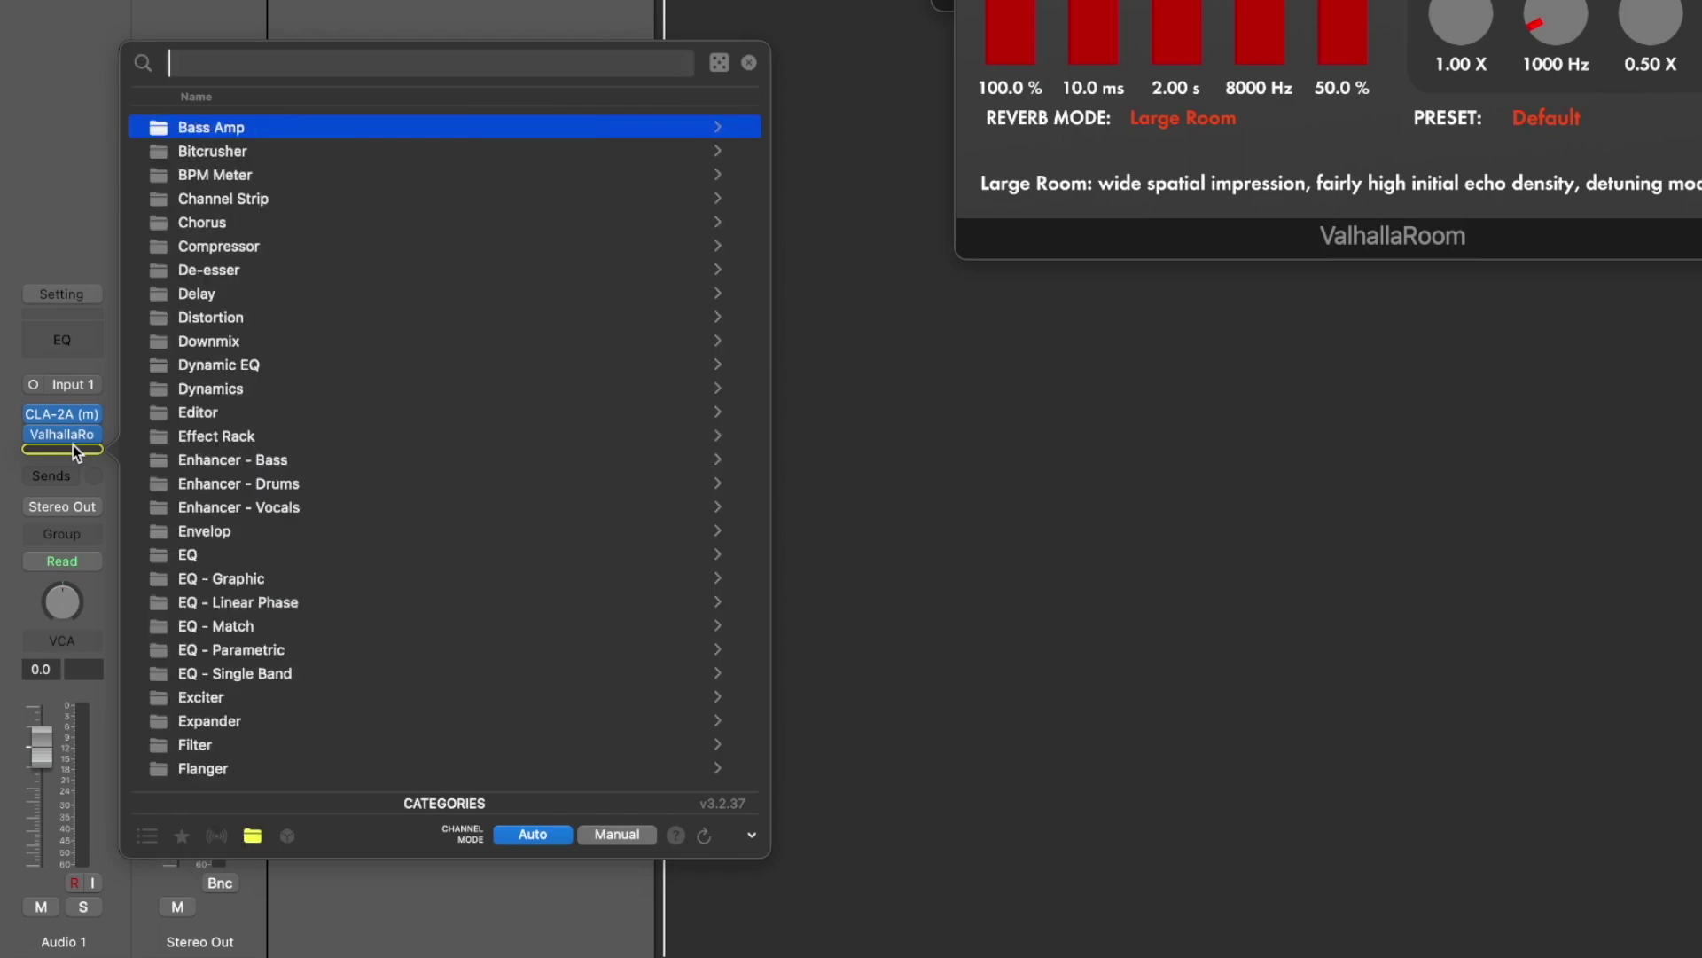
key(Tab)
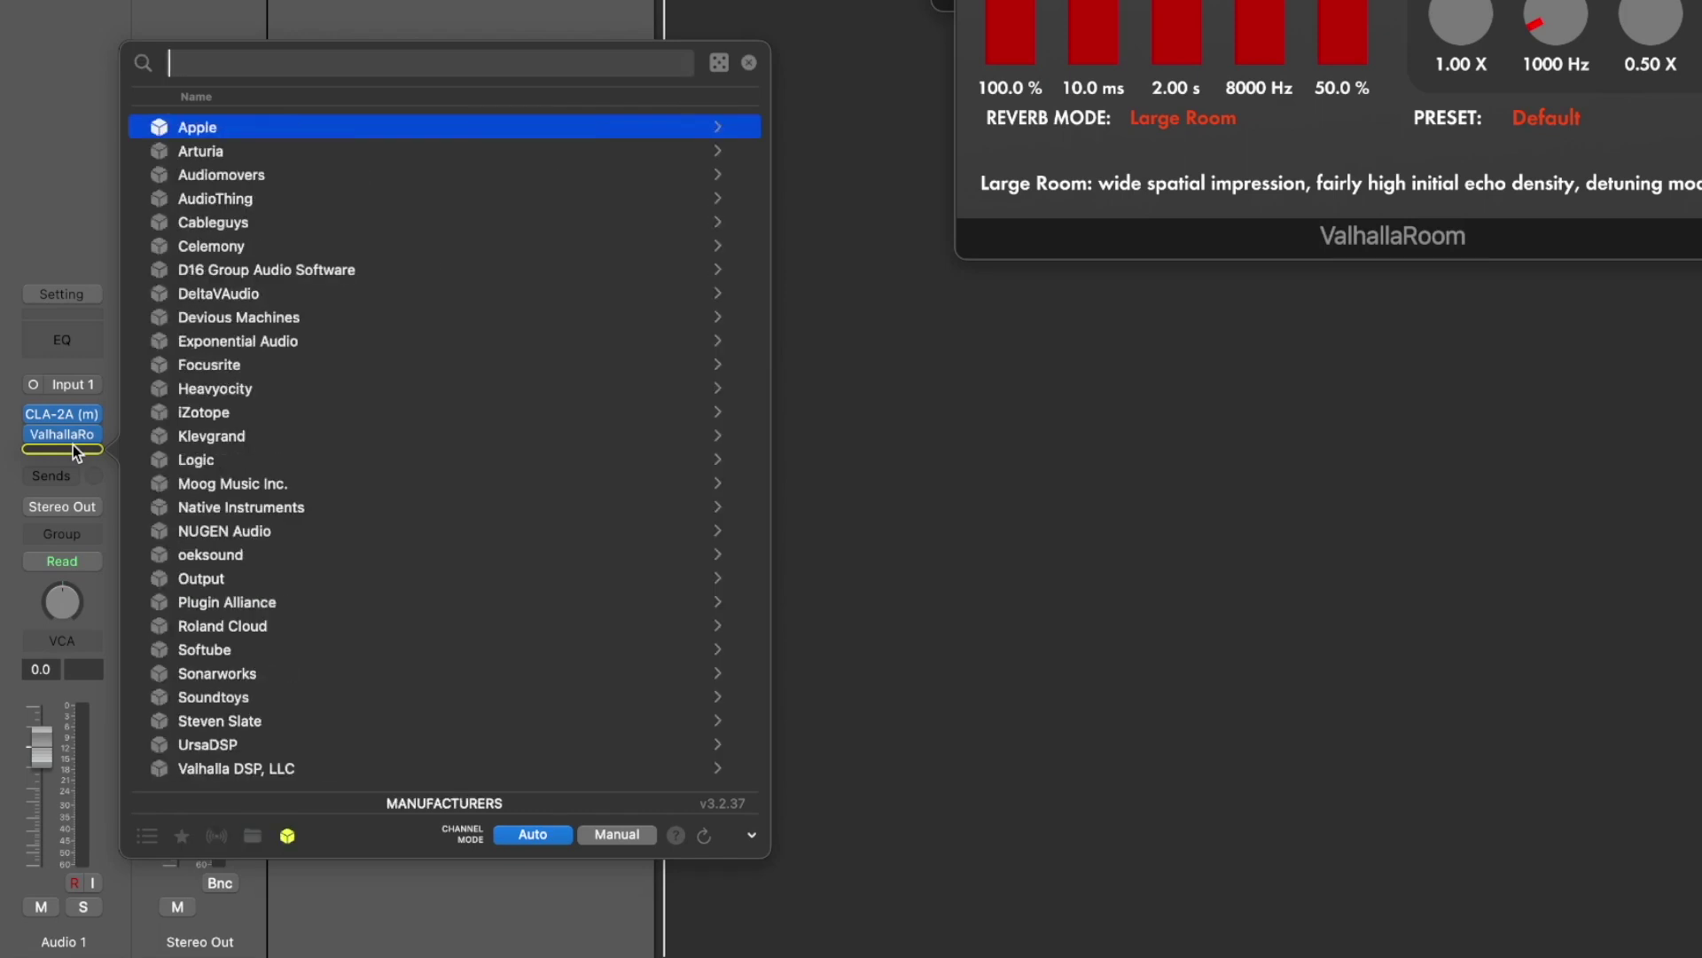
key(Down)
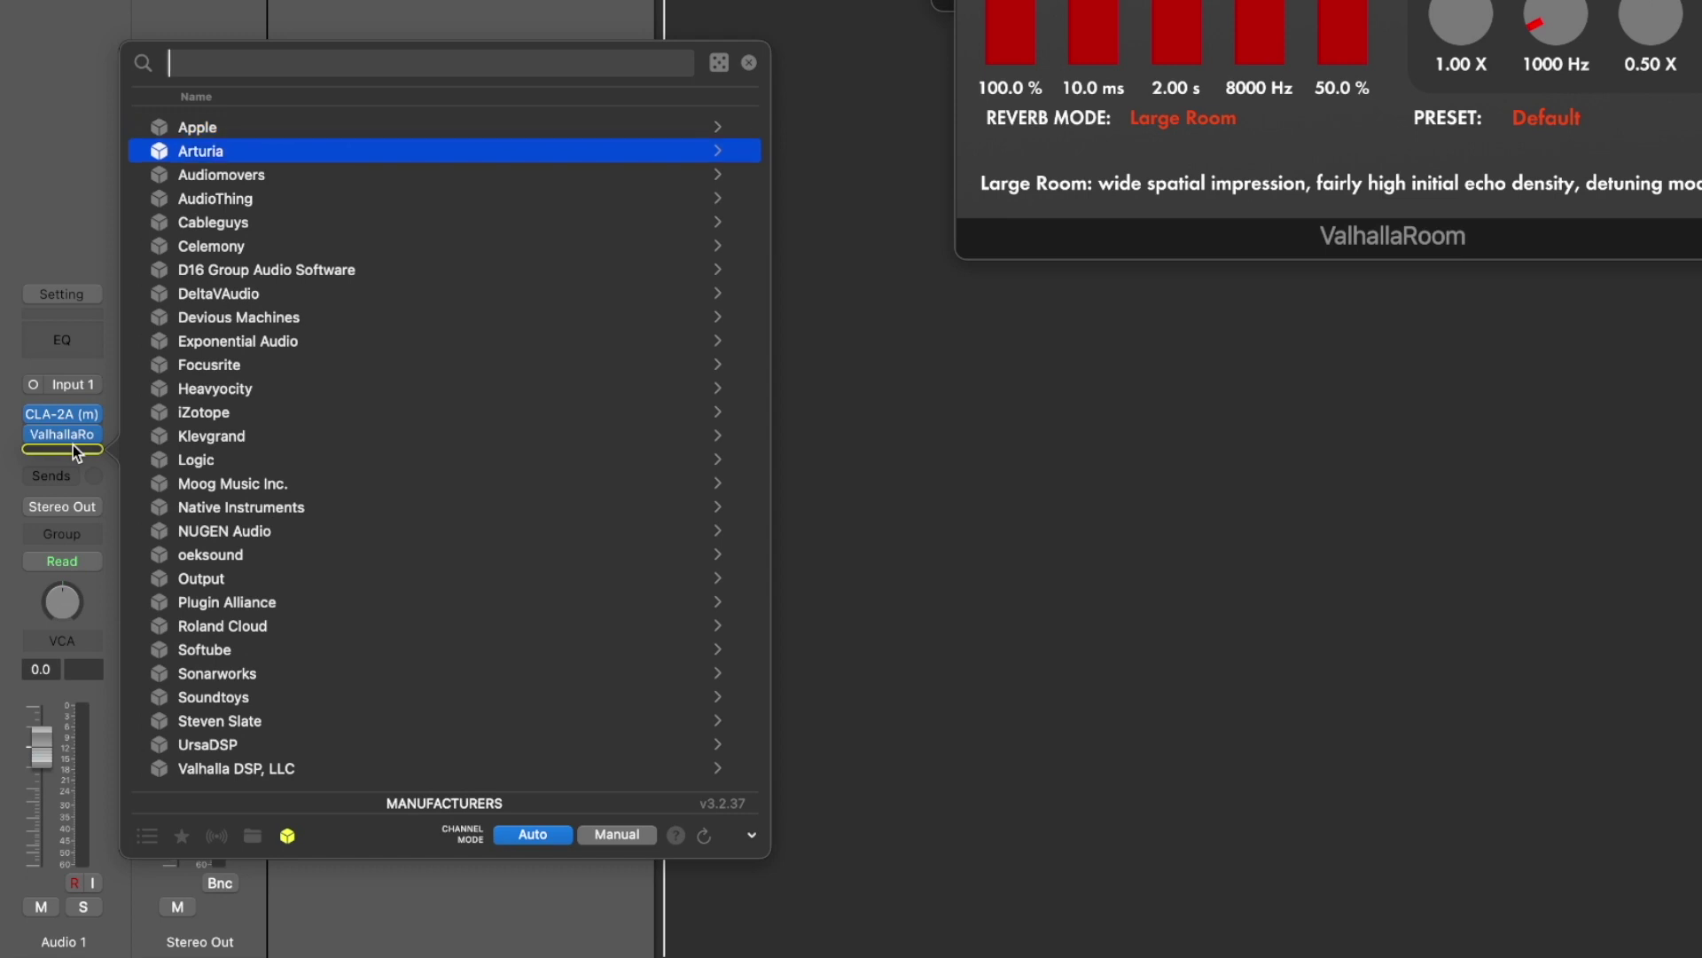
key(Right)
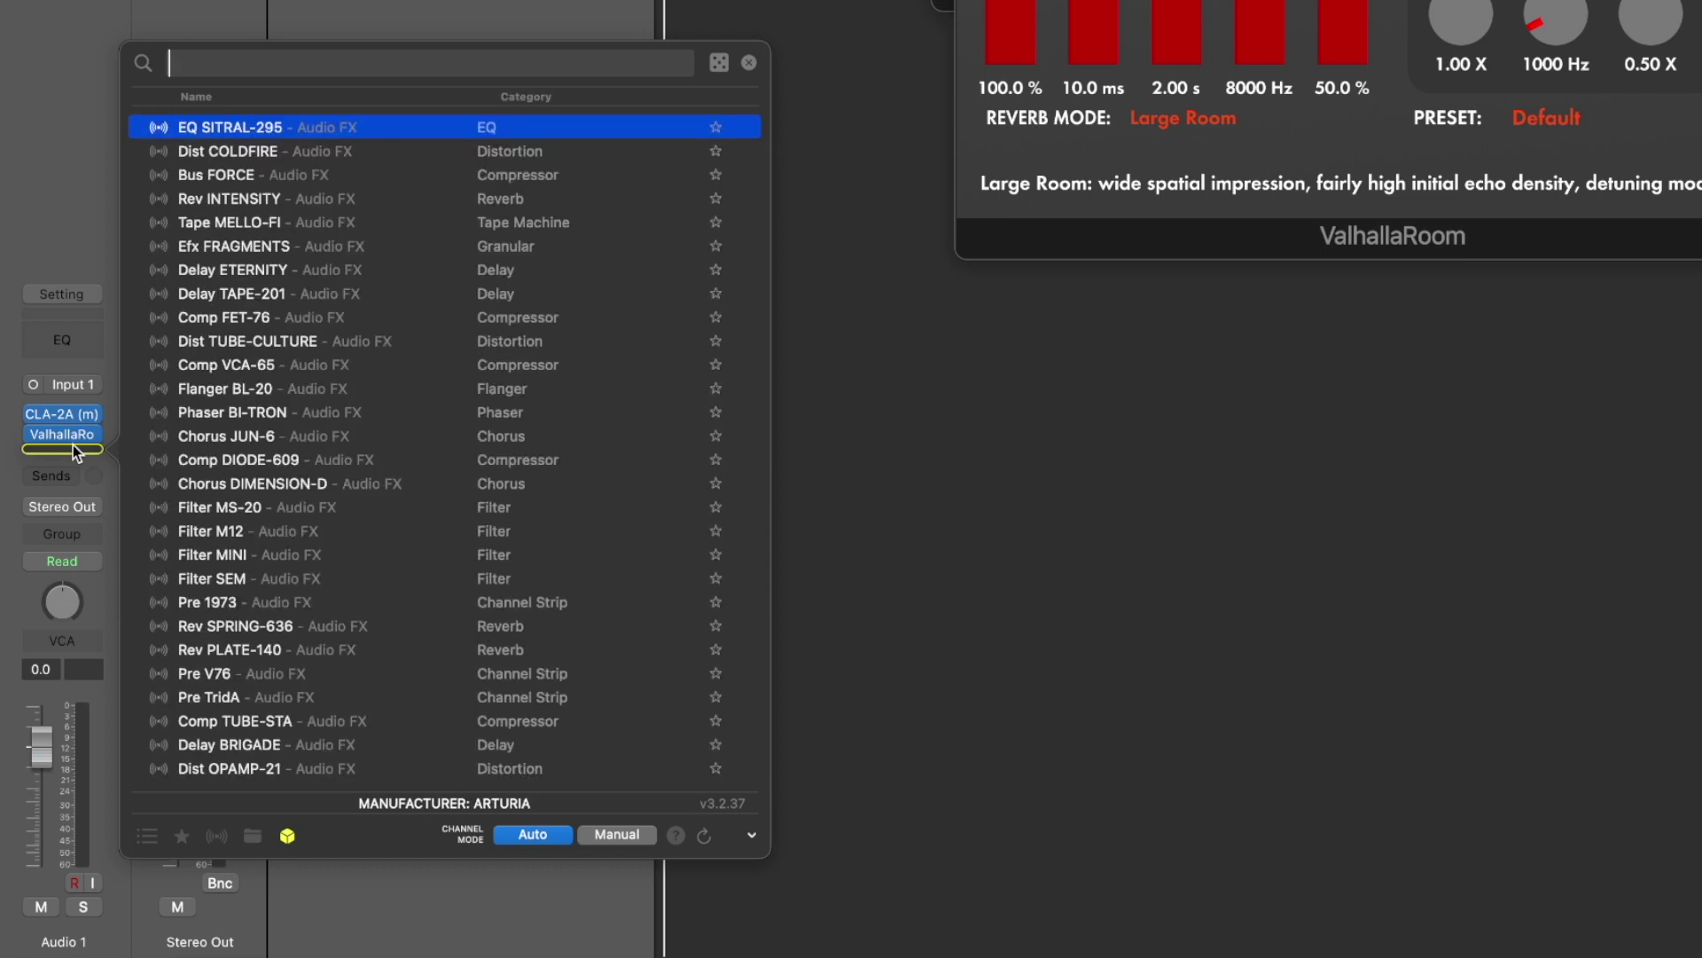
key(Down)
key(Down)
key(Down)
key(Down)
key(Down)
key(Down)
key(Down)
key(Down)
key(Down)
key(Down)
key(Down)
key(Down)
key(Down)
key(Down)
key(Down)
key(Down)
key(Down)
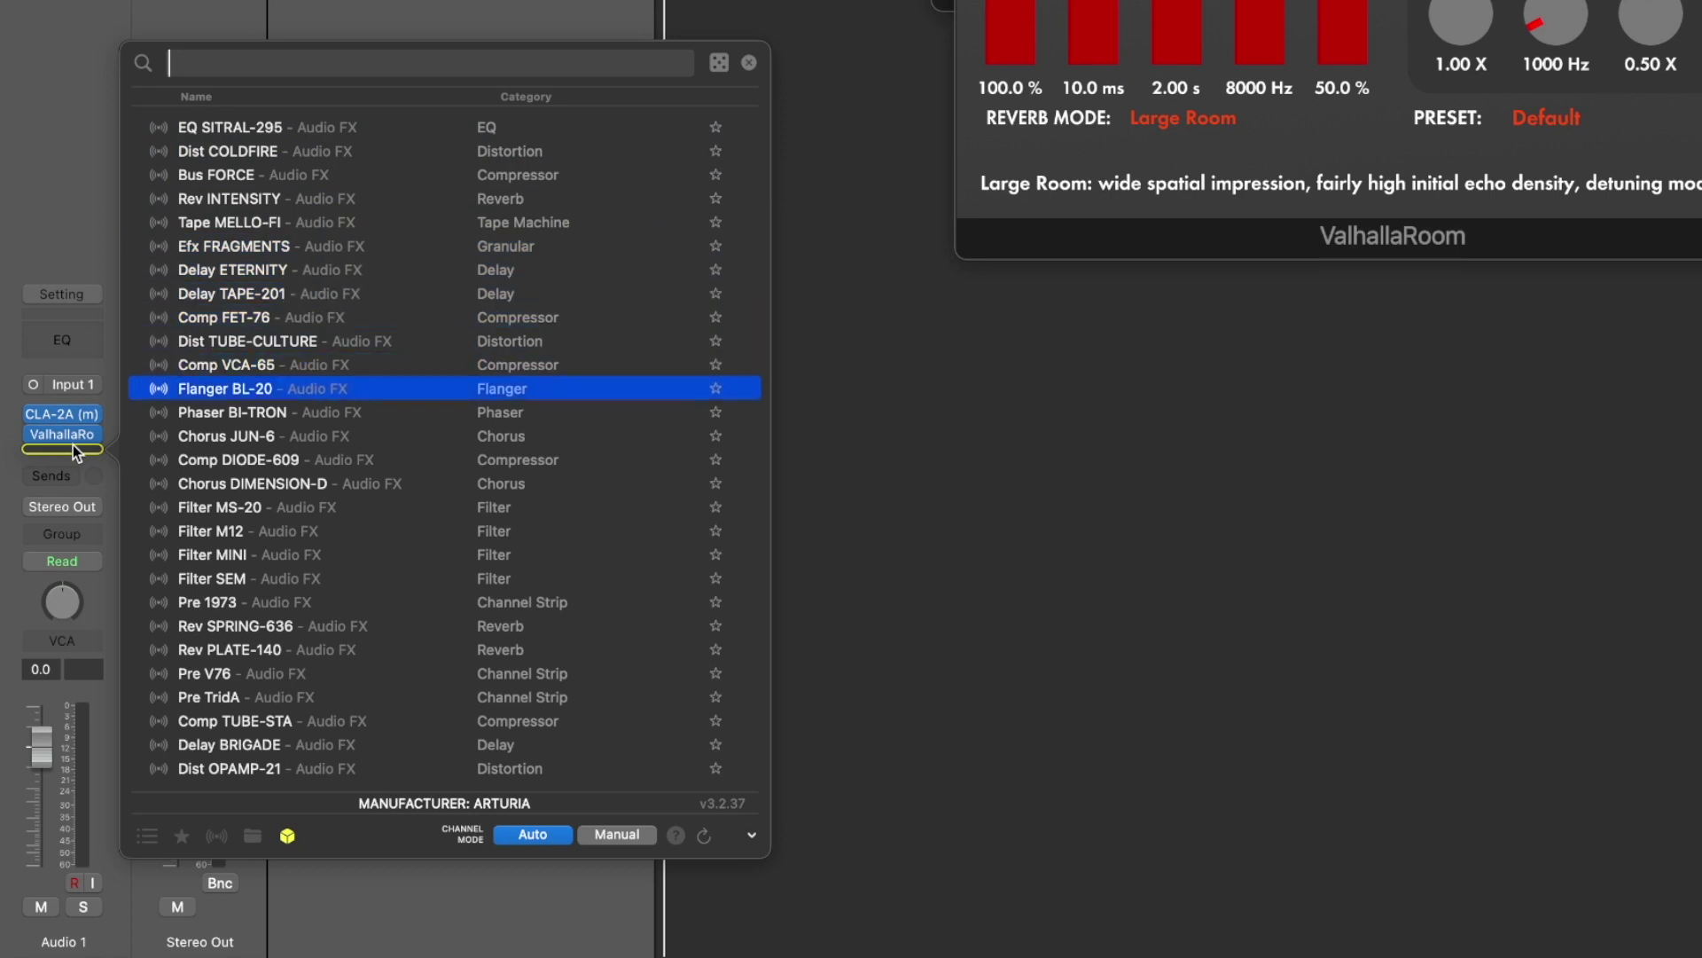
key(Down)
key(Down)
key(Down)
key(Down)
key(Down)
key(Down)
key(Down)
key(Down)
key(Down)
key(Down)
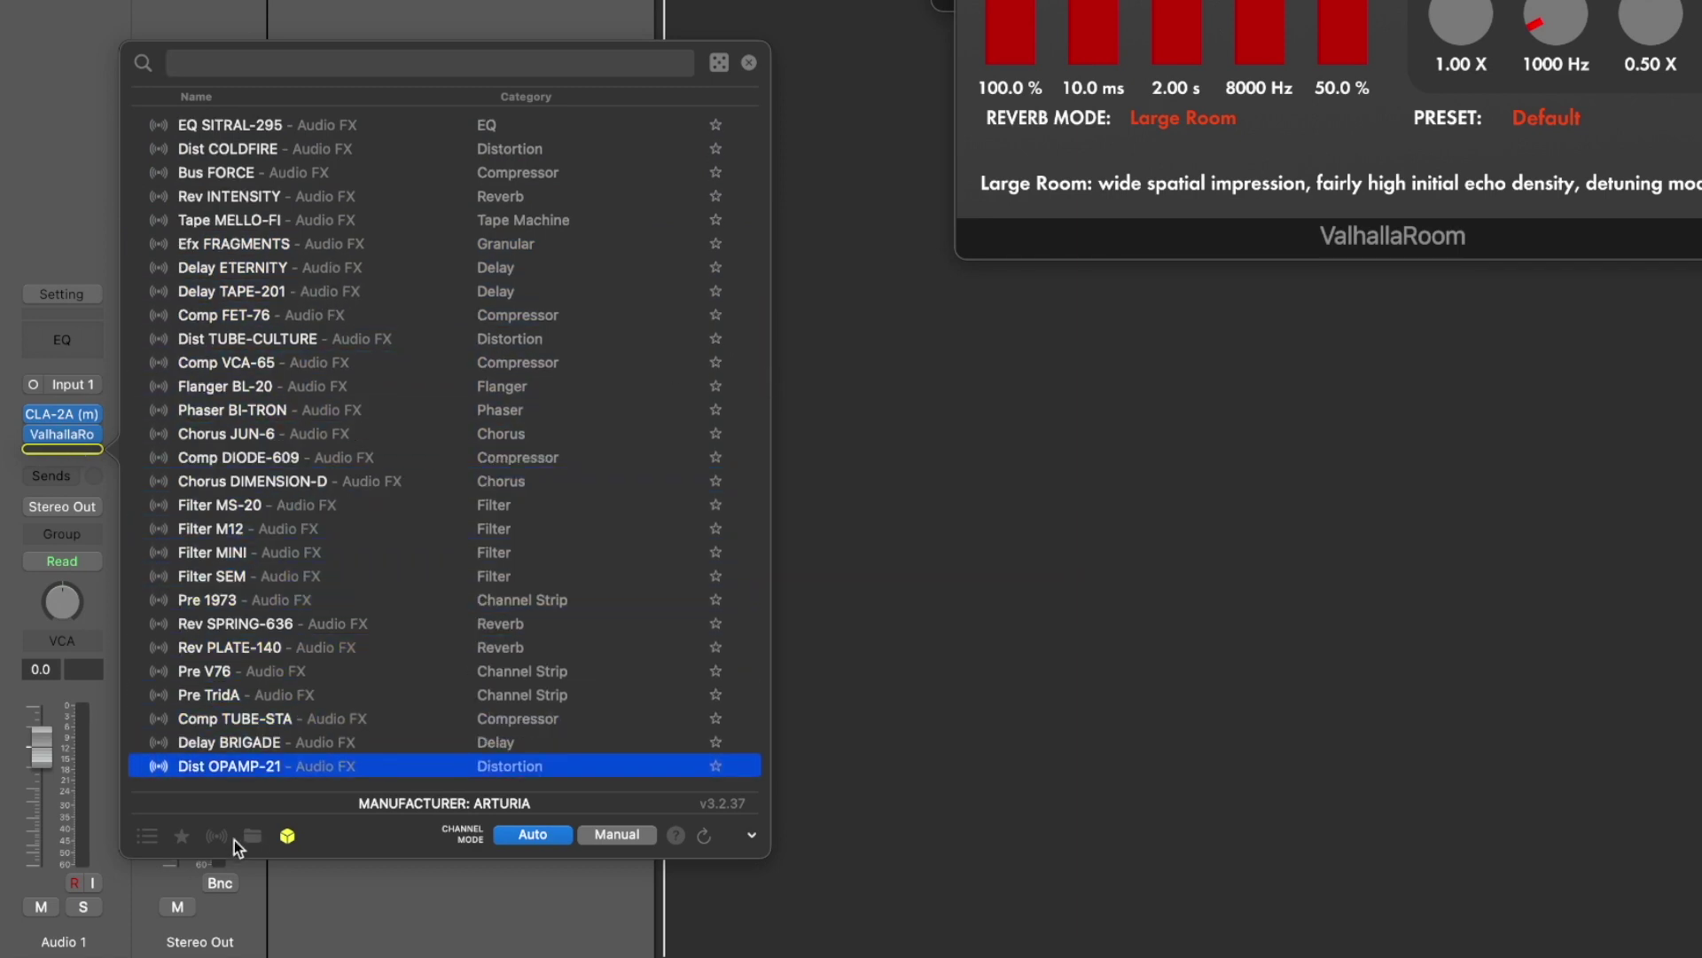
click(180, 837)
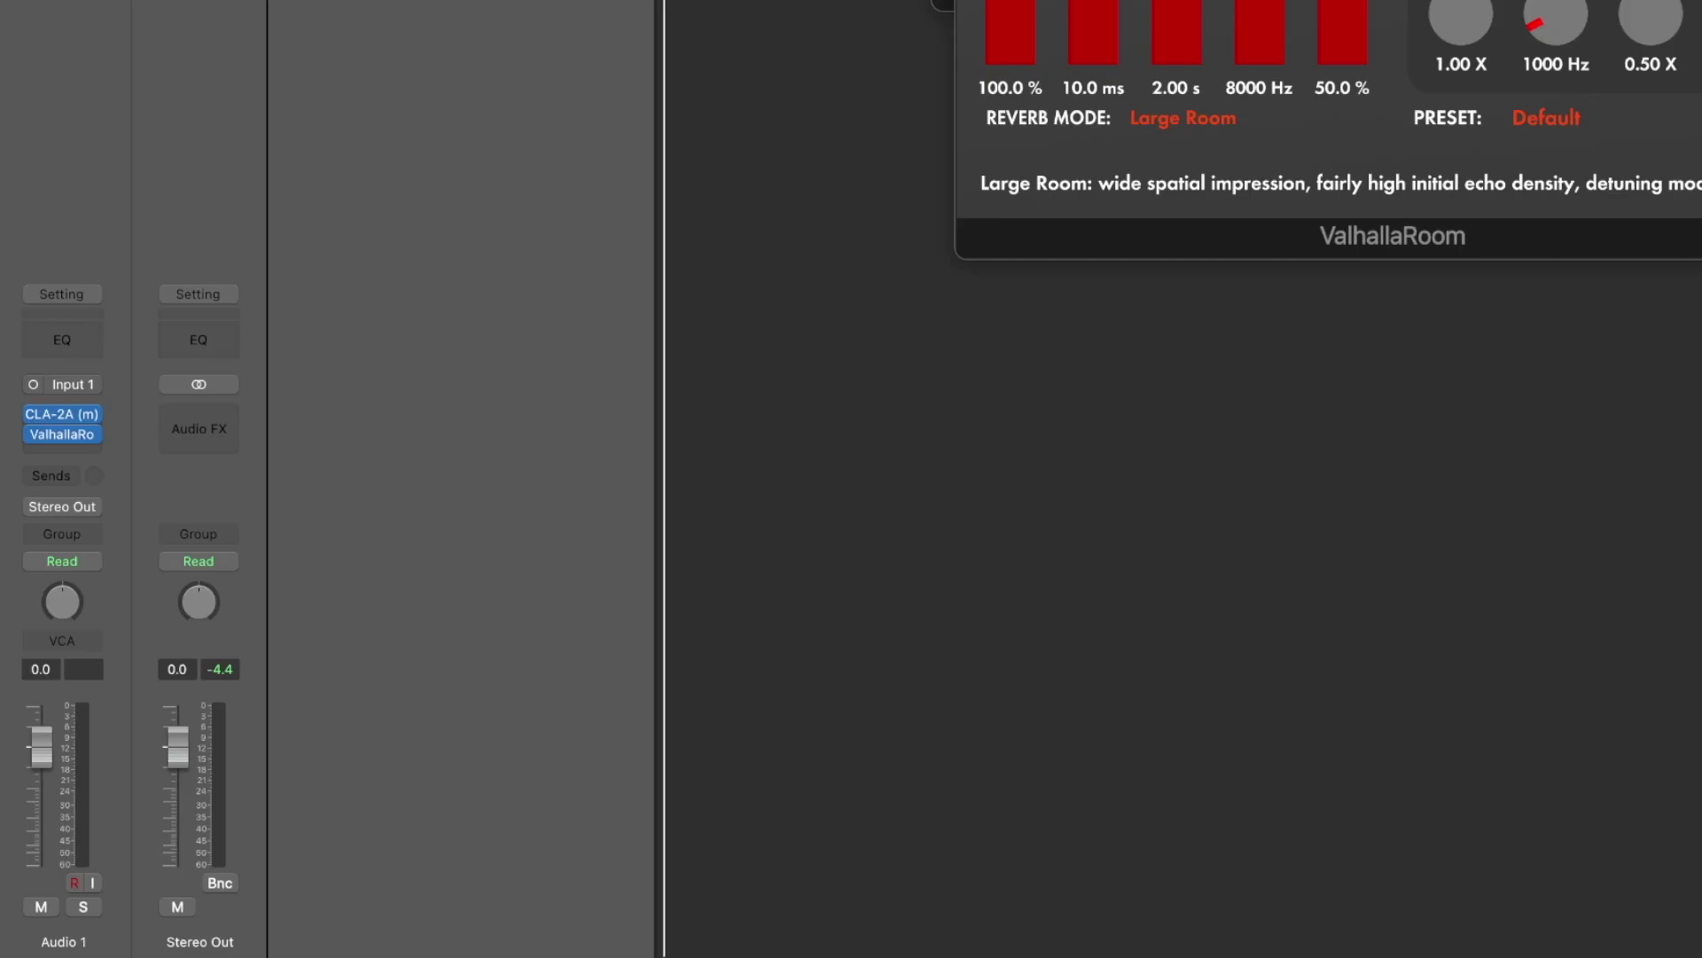
Insert a second mono CLA-2A from the Recent plug-in menu, ahead of ValhallaRoom.
click(66, 426)
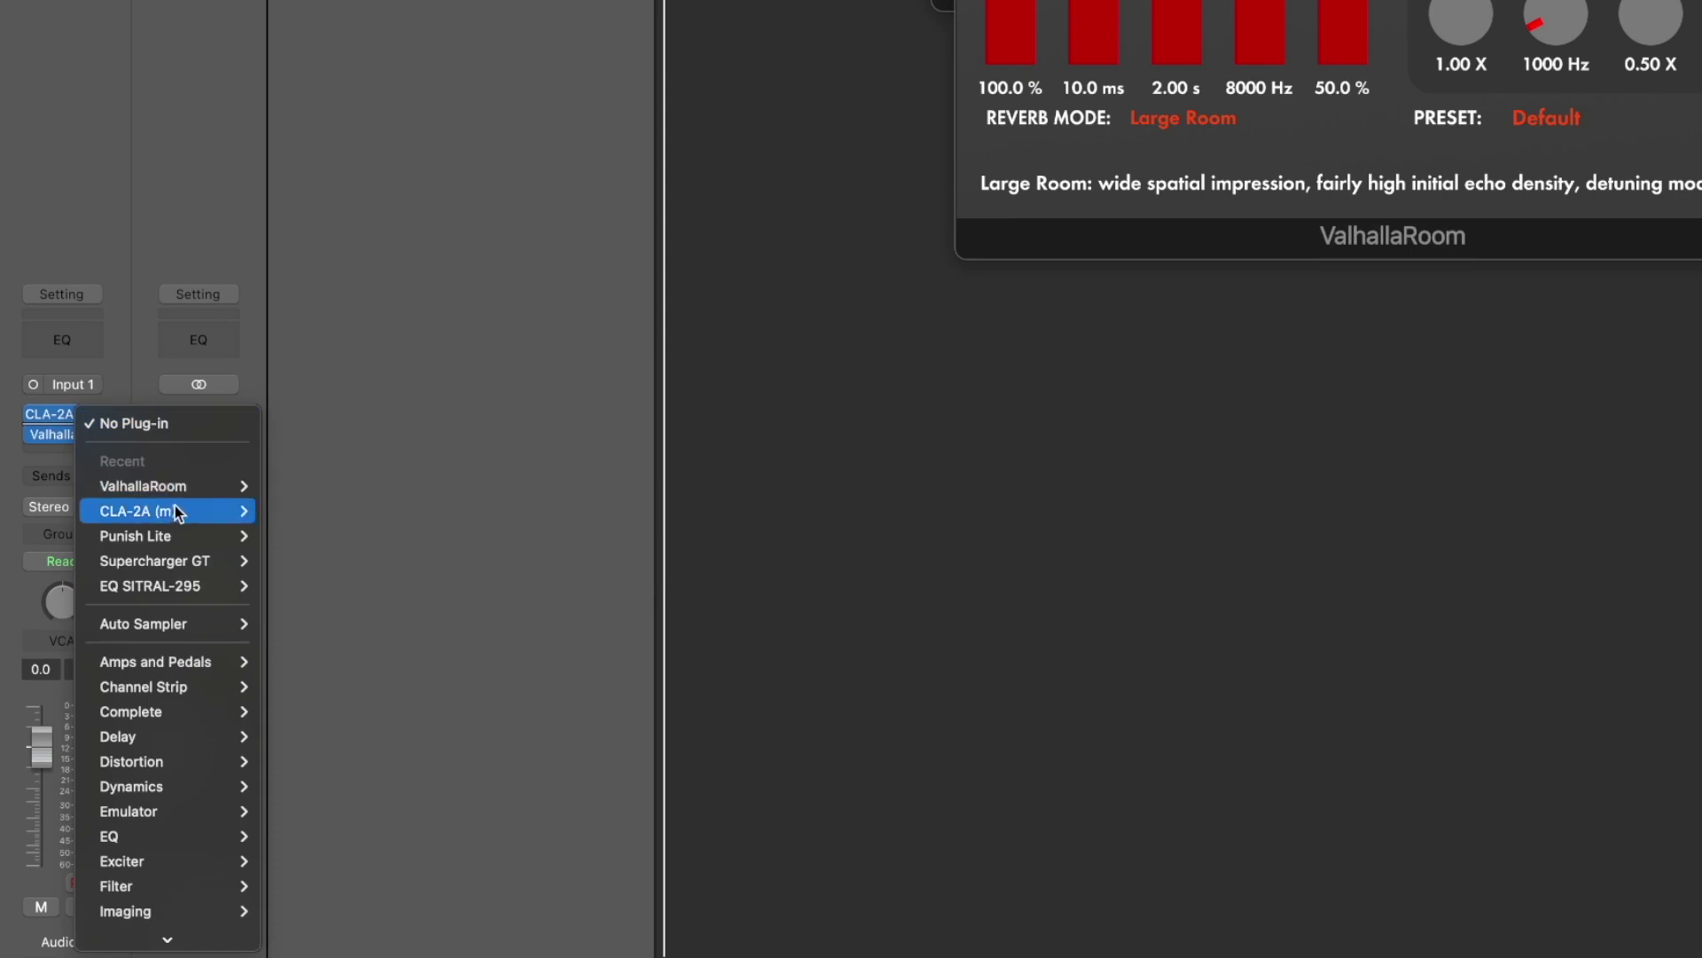
mouse_move(177, 513)
click(286, 510)
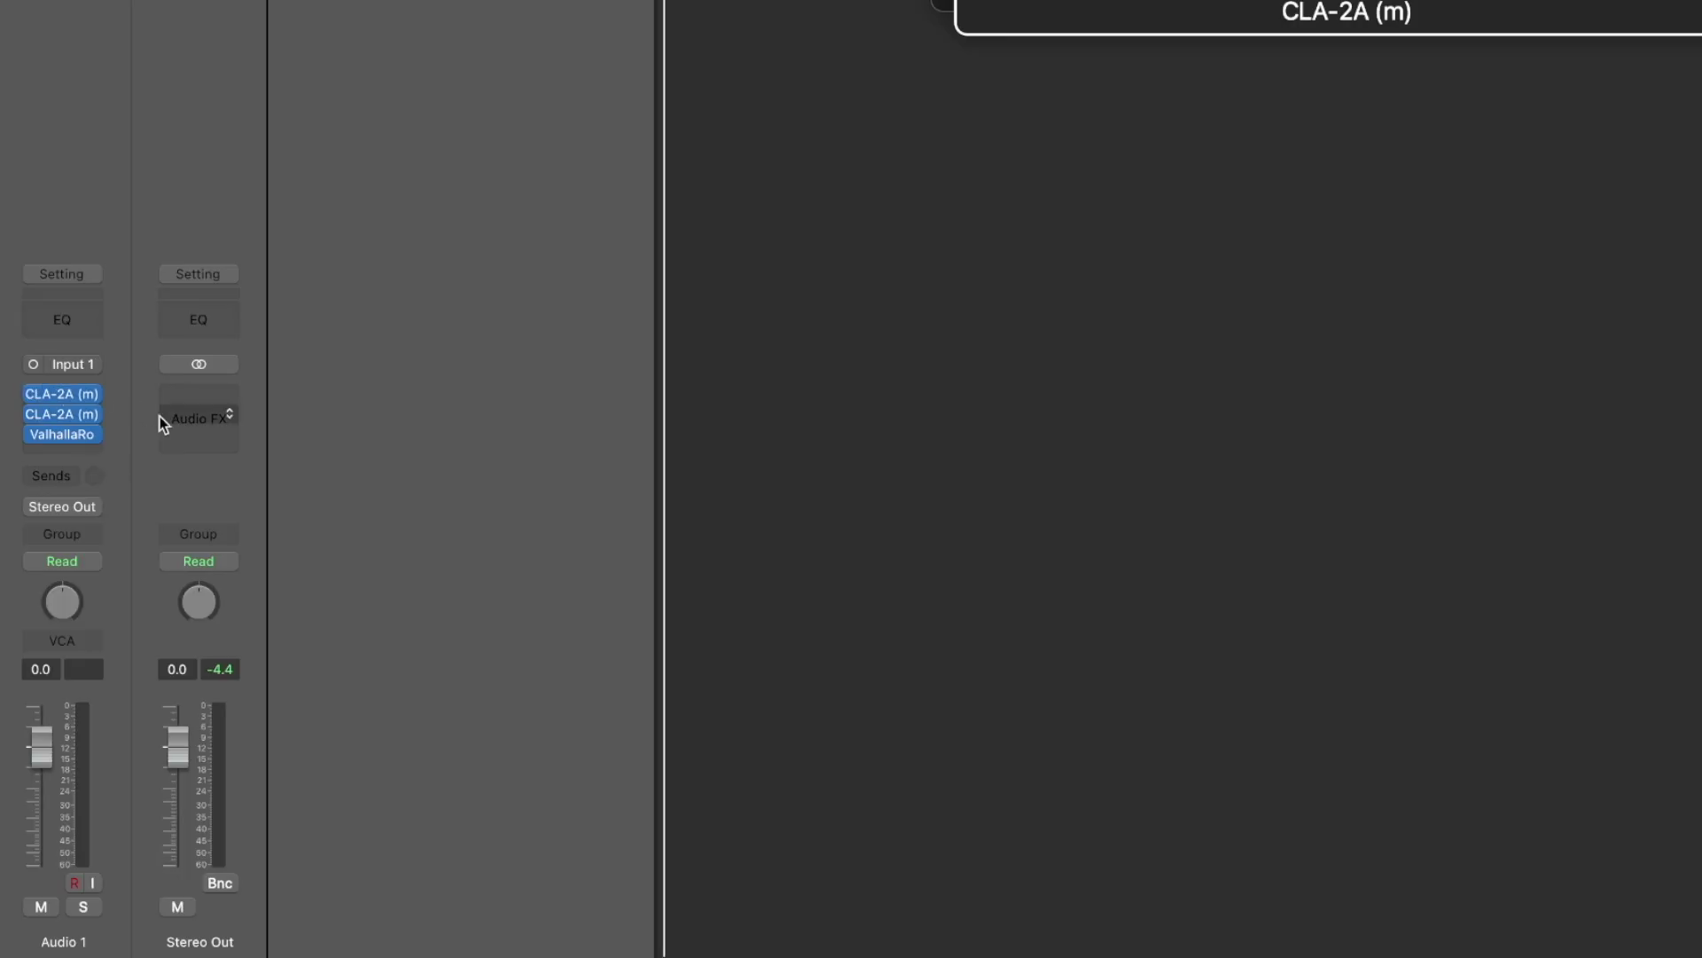
mouse_move(87, 412)
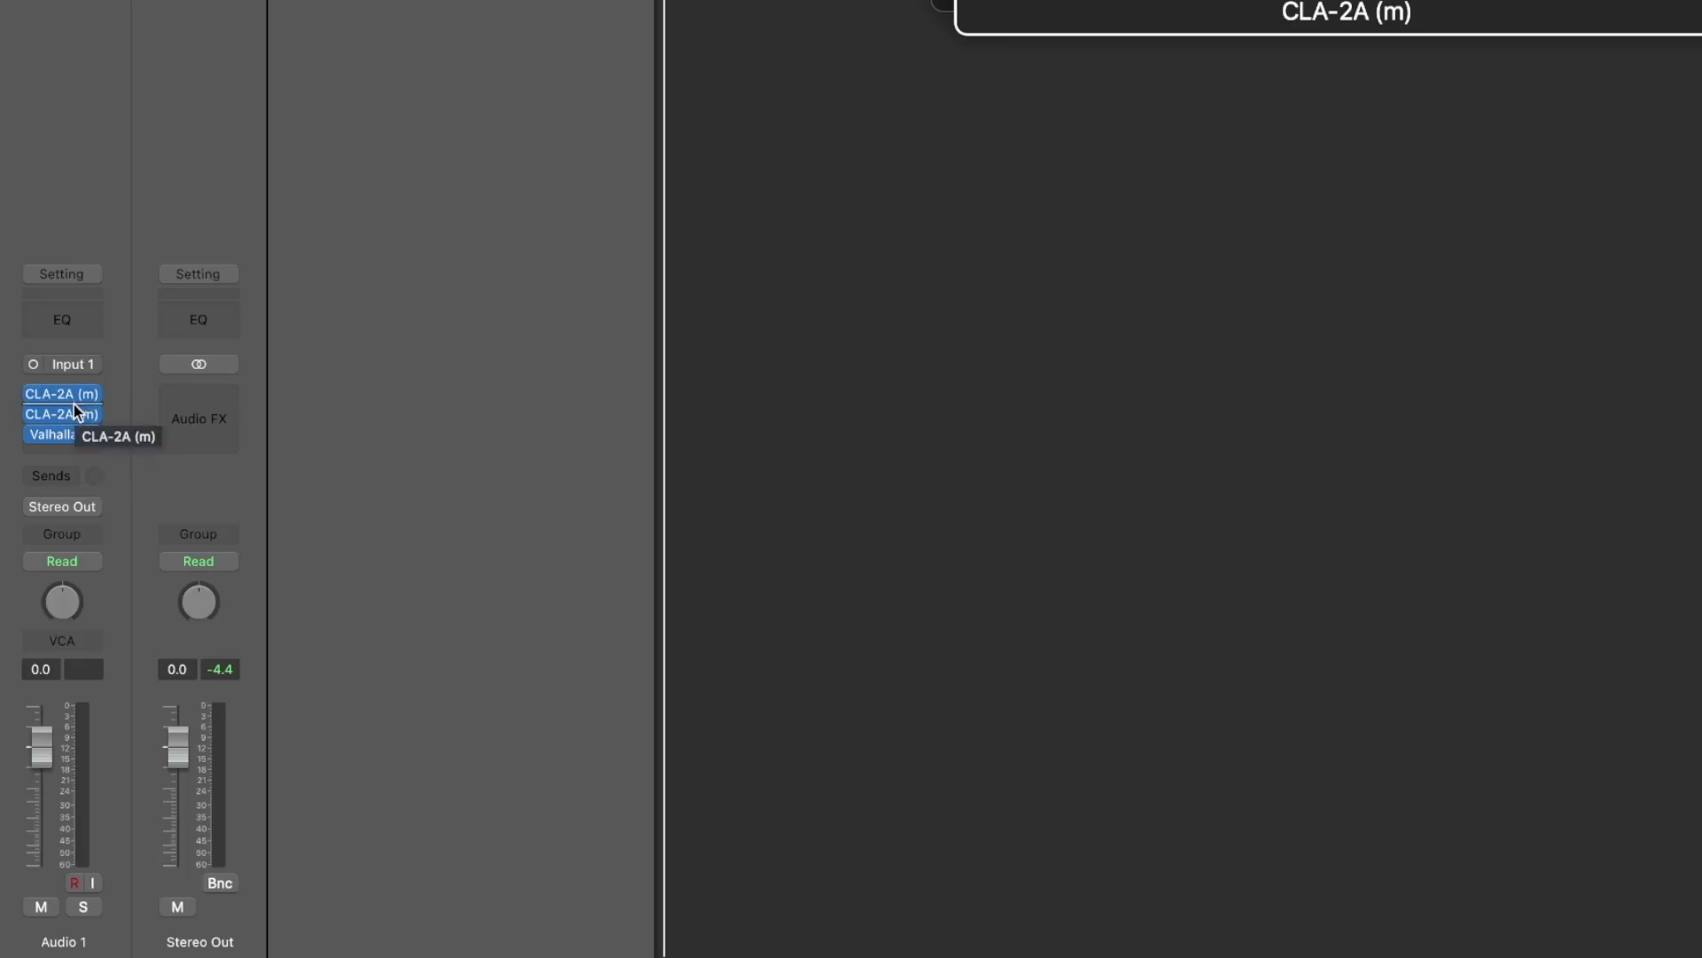
Insert Saturation Knob between the two CLA-2A inserts and reopen that slot's browser.
click(73, 404)
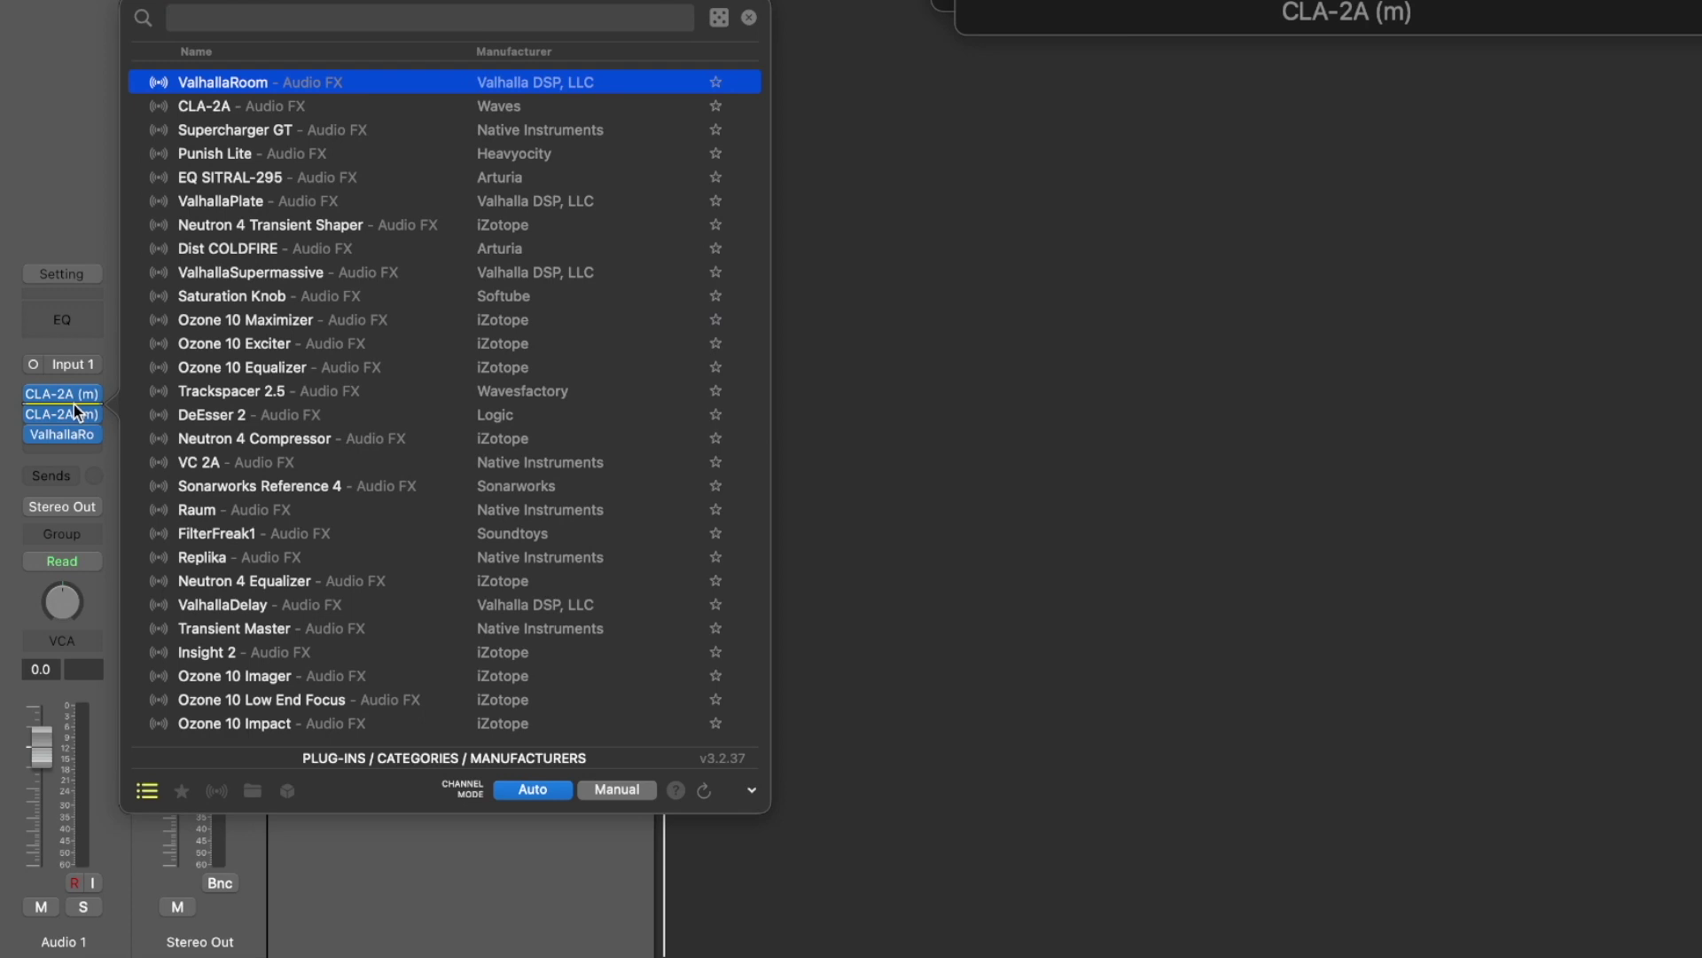
key(Down)
key(Down)
key(Down)
key(Down)
key(Down)
key(Down)
key(Down)
key(Down)
key(Down)
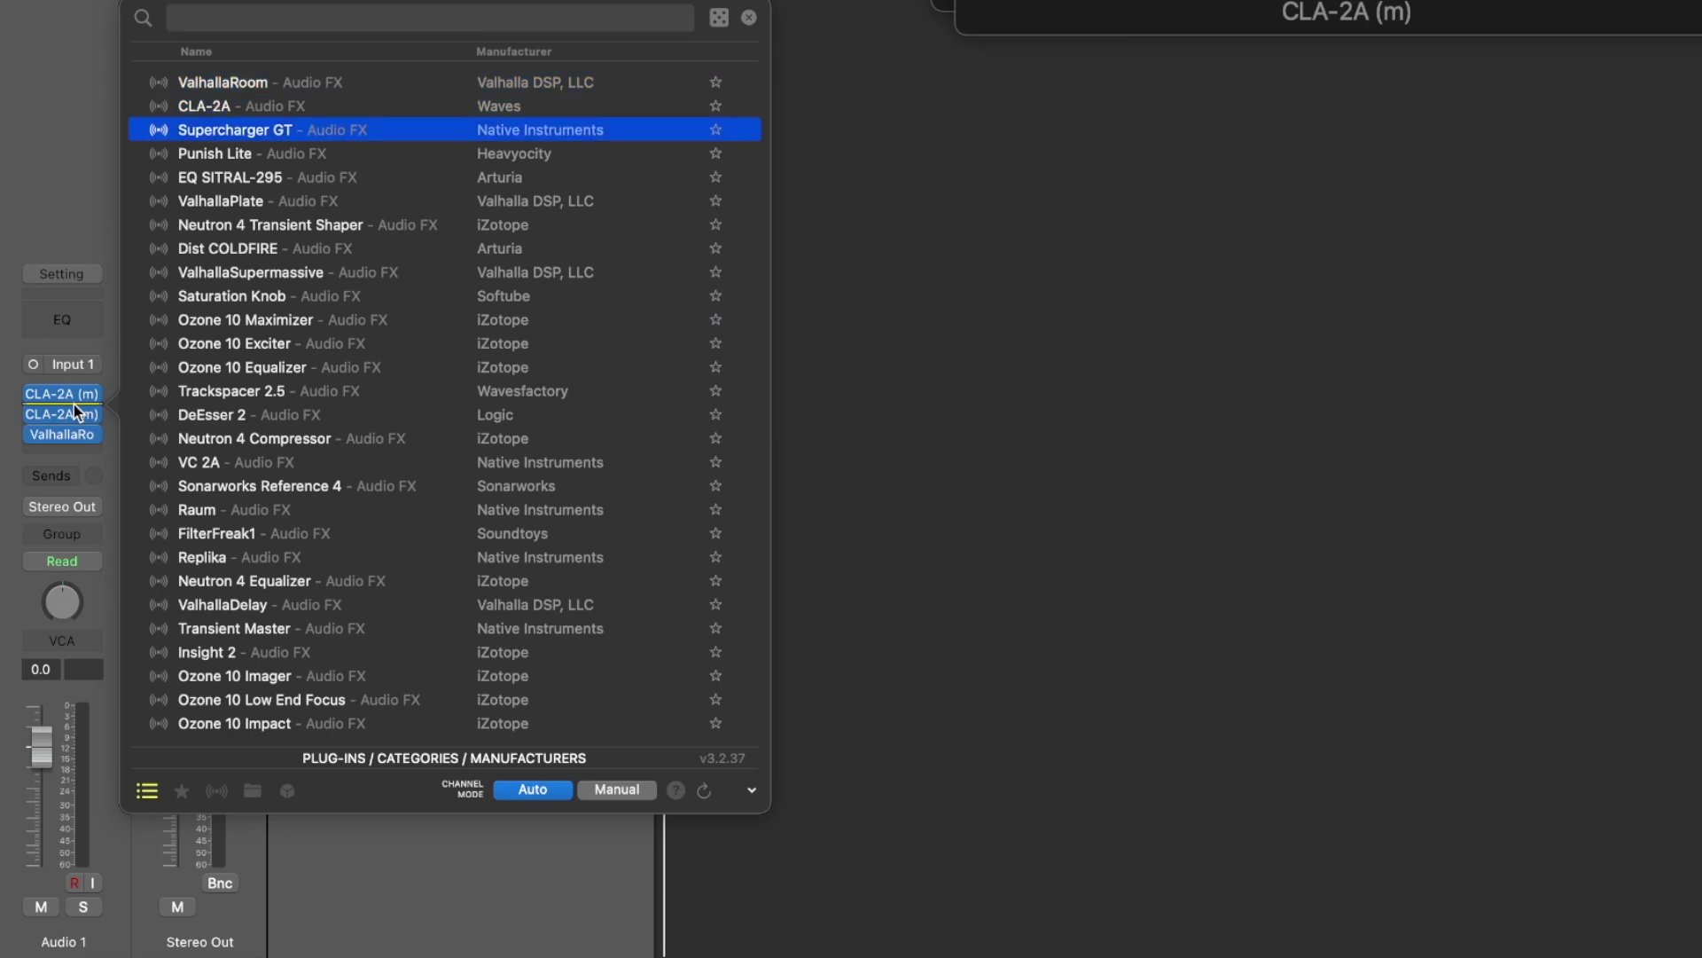
key(Return)
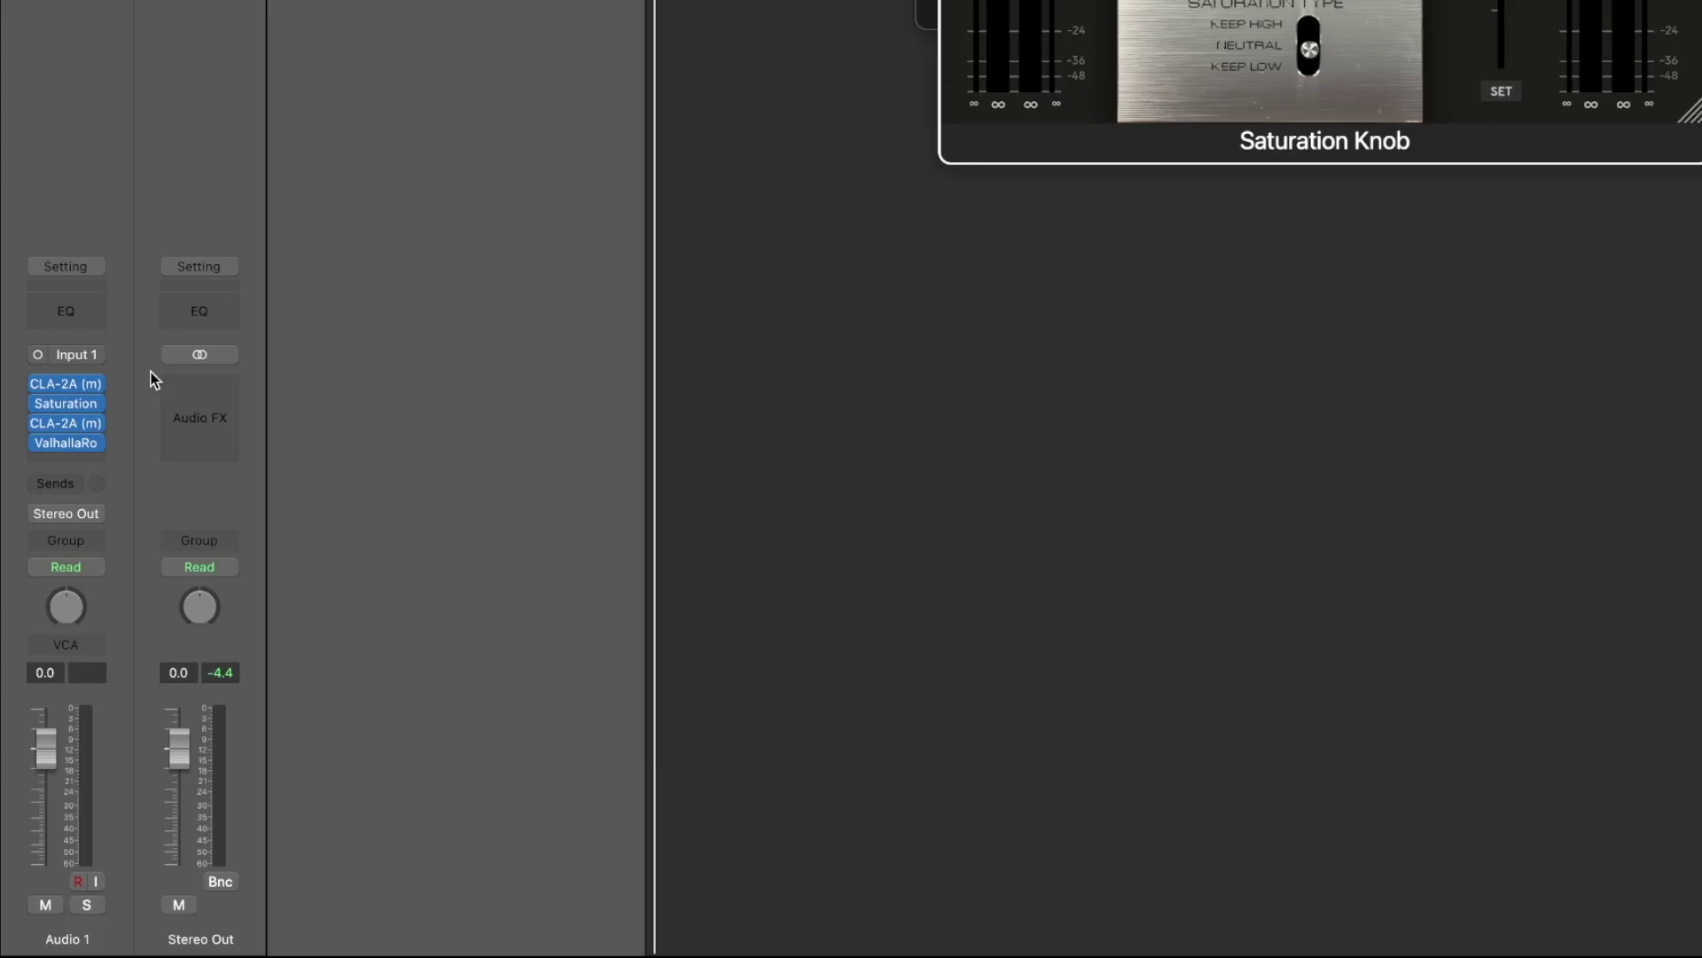
mouse_move(103, 406)
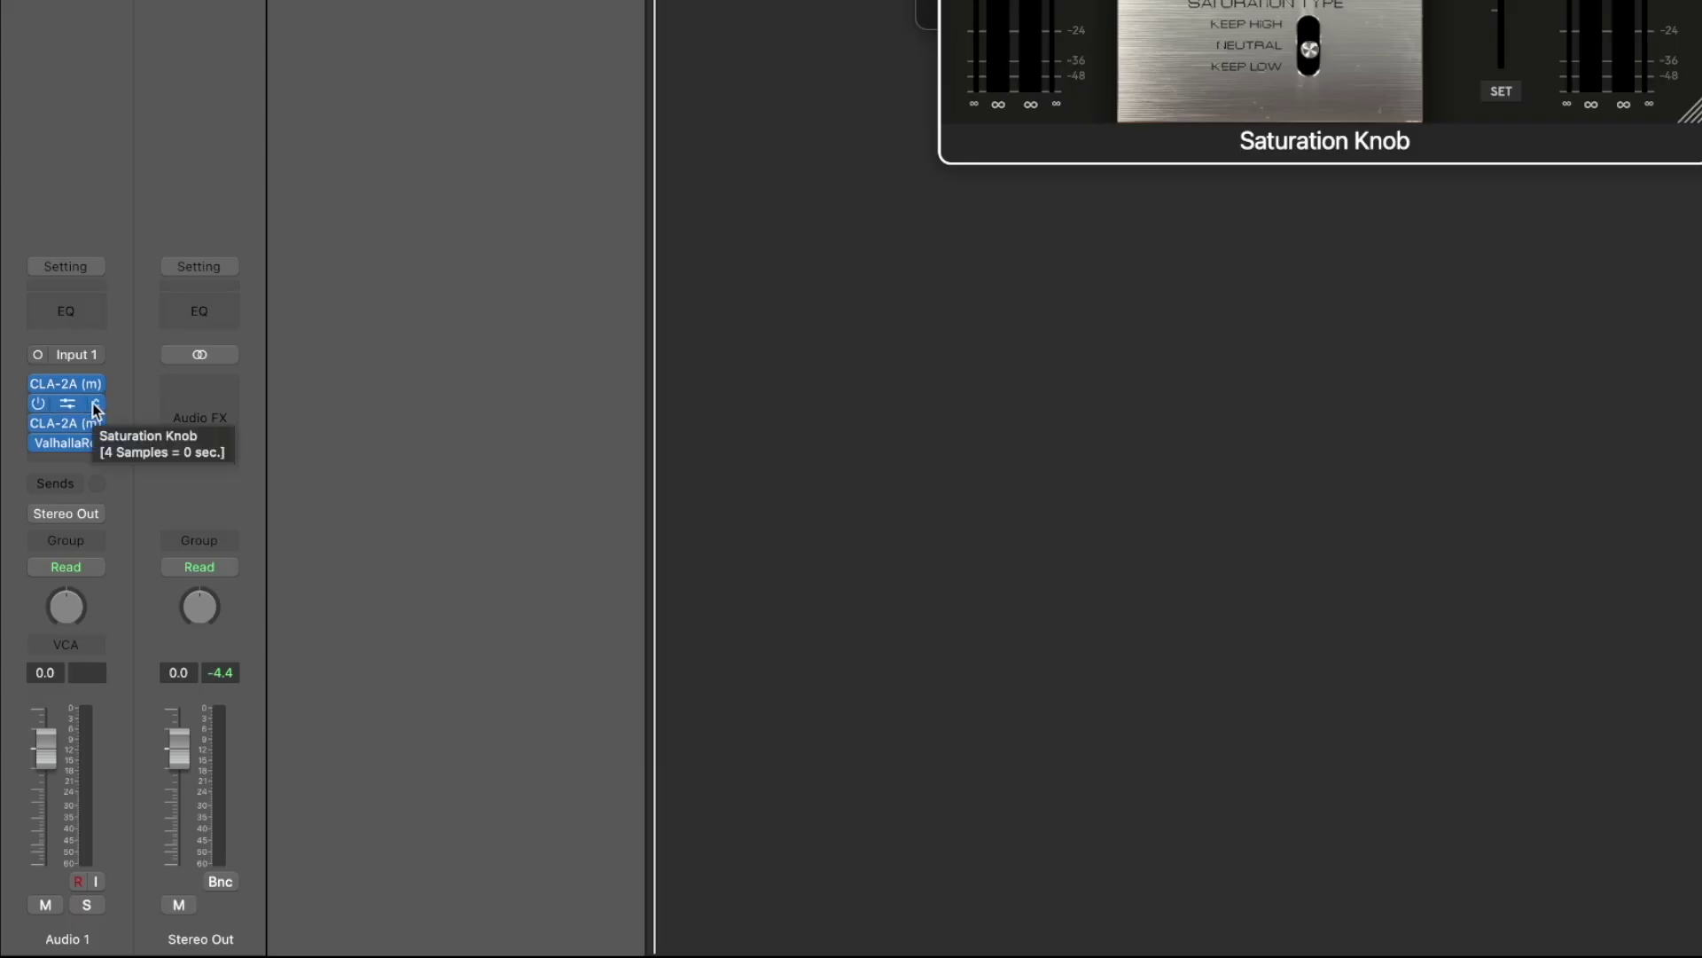
click(95, 408)
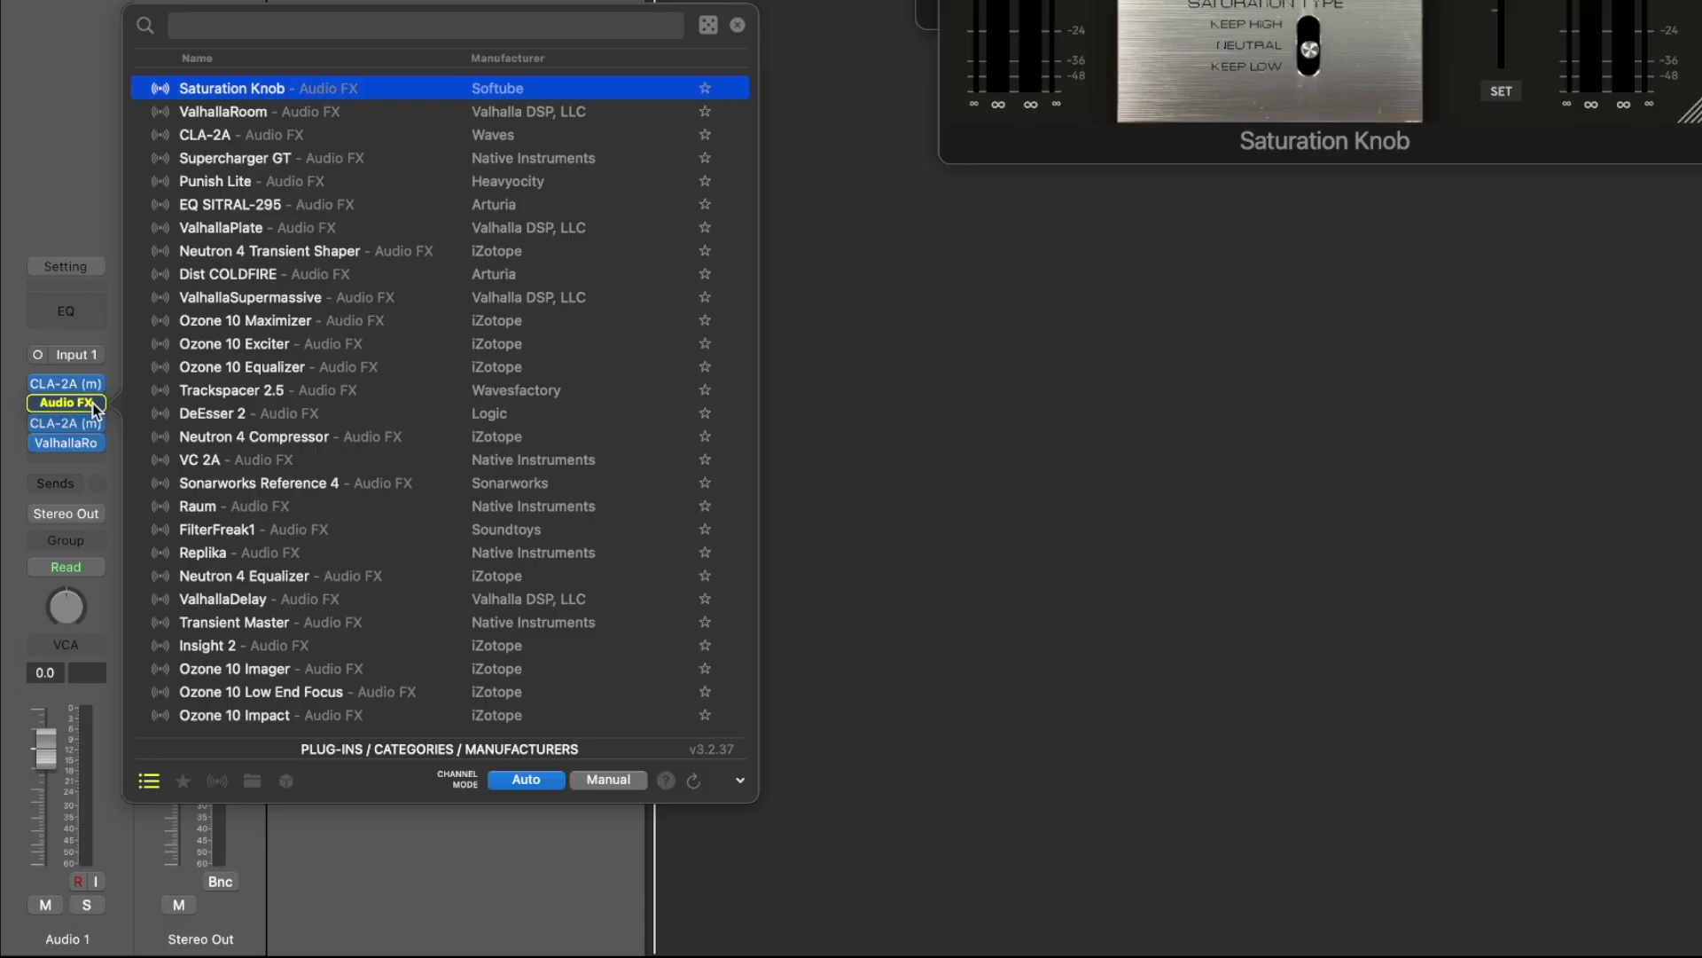
Replace Saturation Knob with Decapitator from the 'satu' Saturation category.
text(sa)
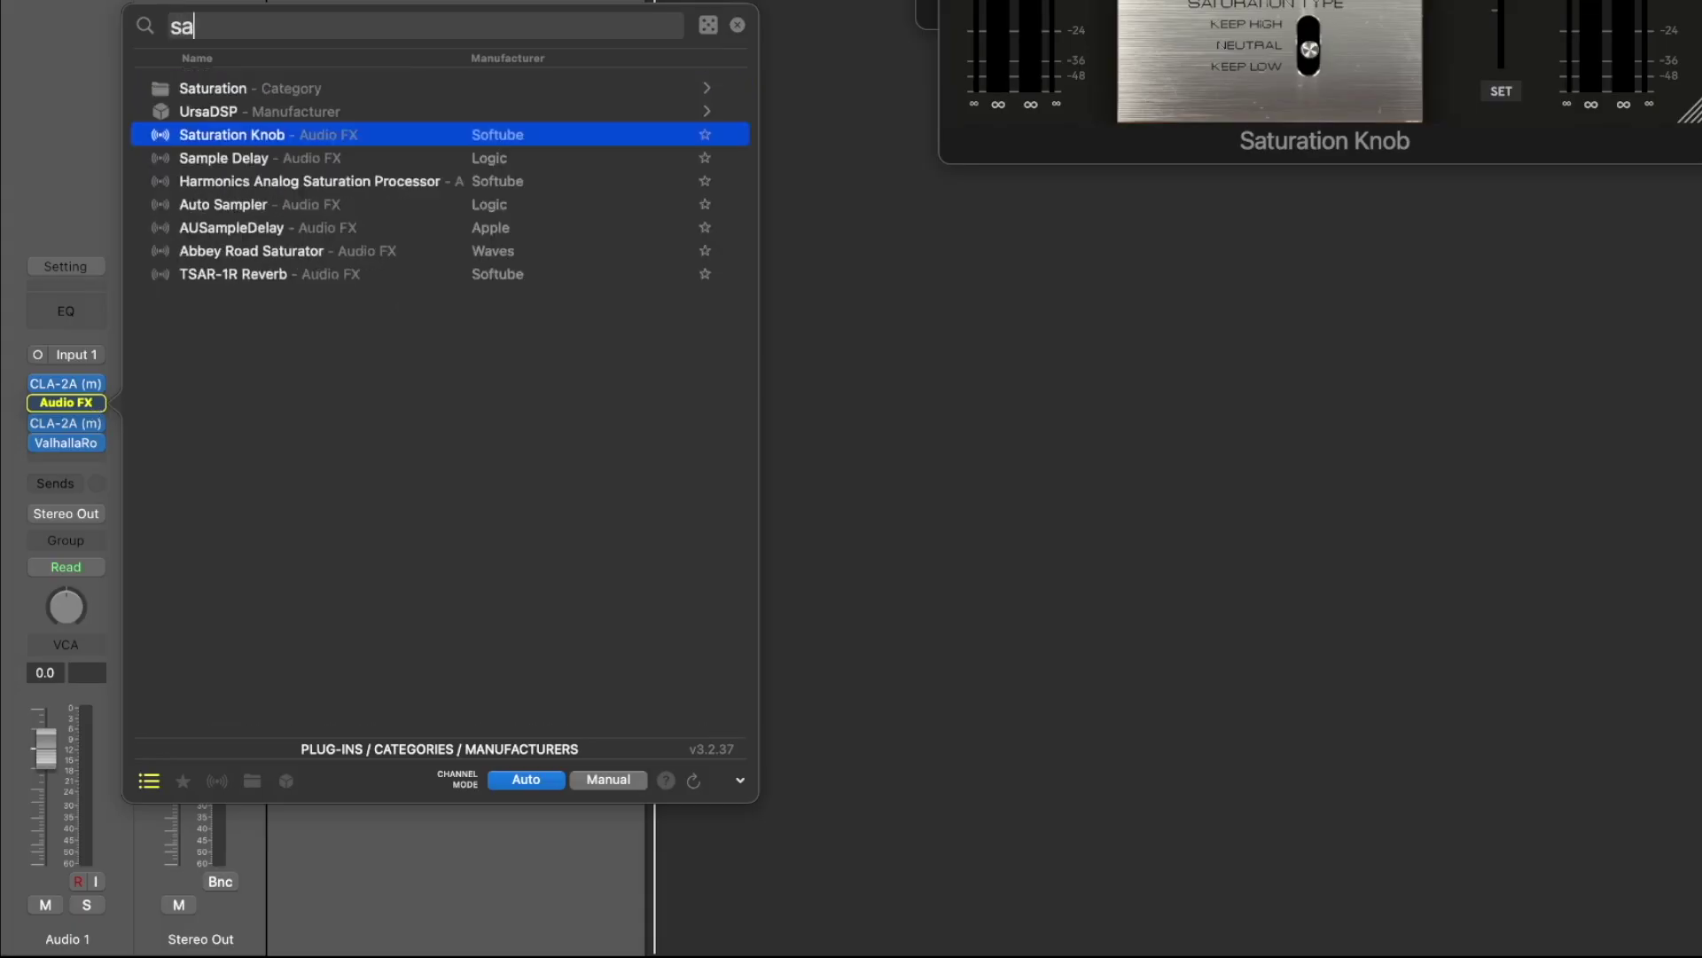
text(tu)
key(Up)
key(Return)
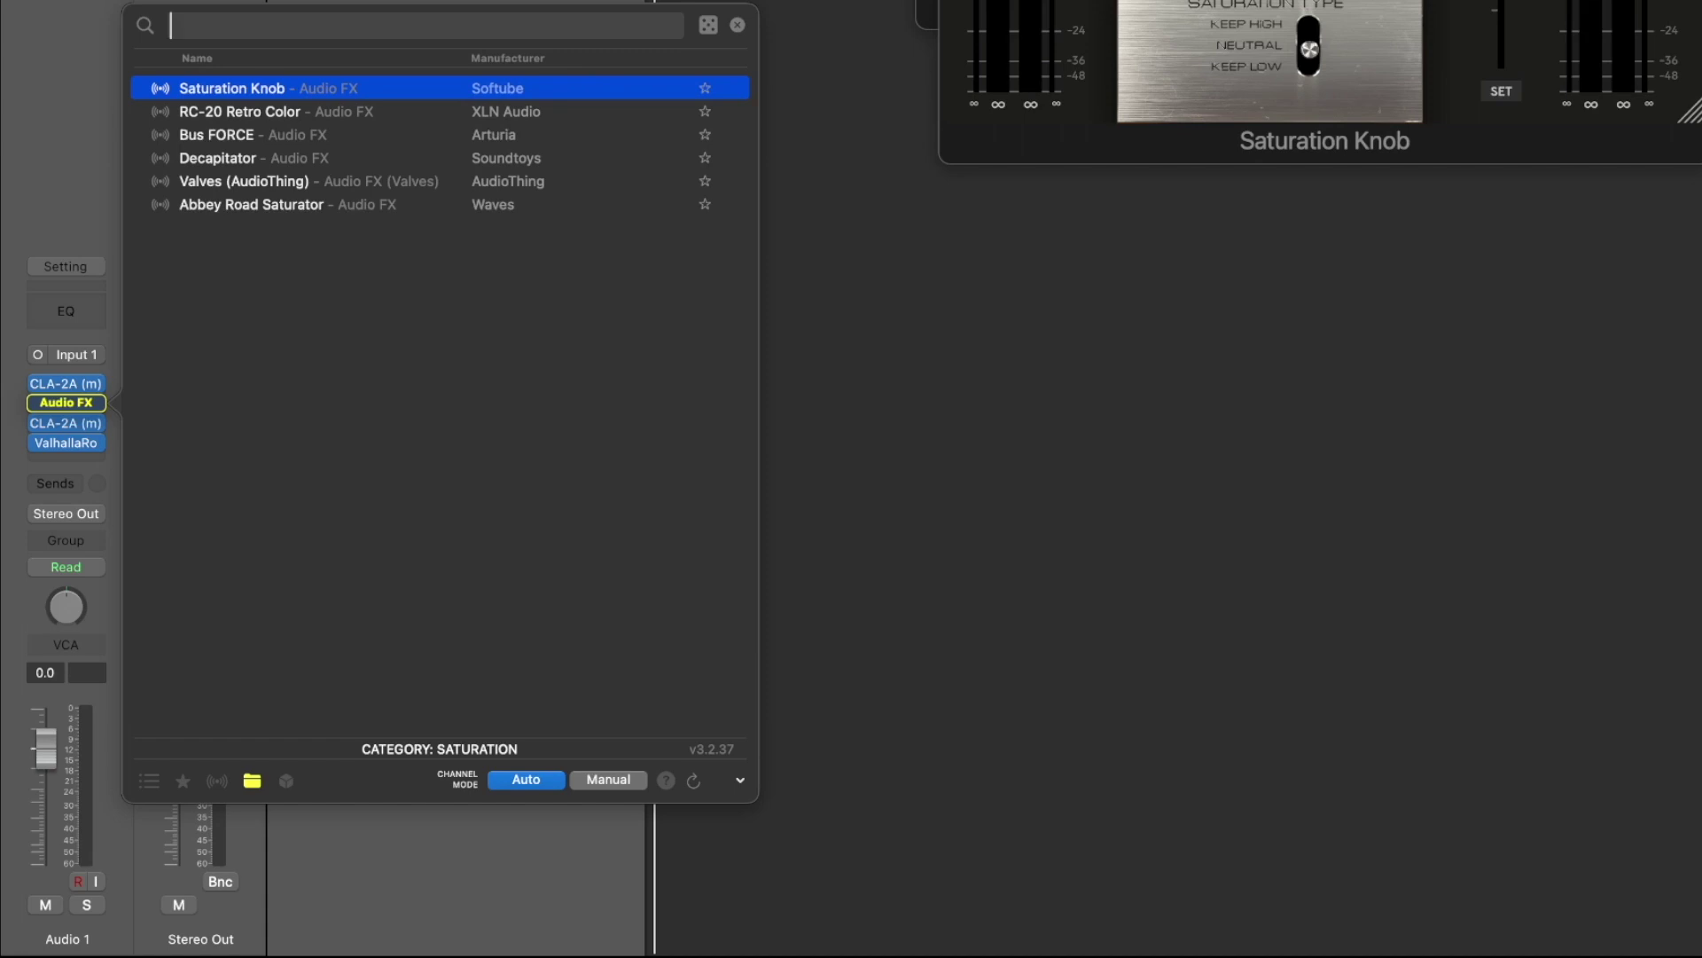
key(Down)
key(Down)
key(Down)
key(Return)
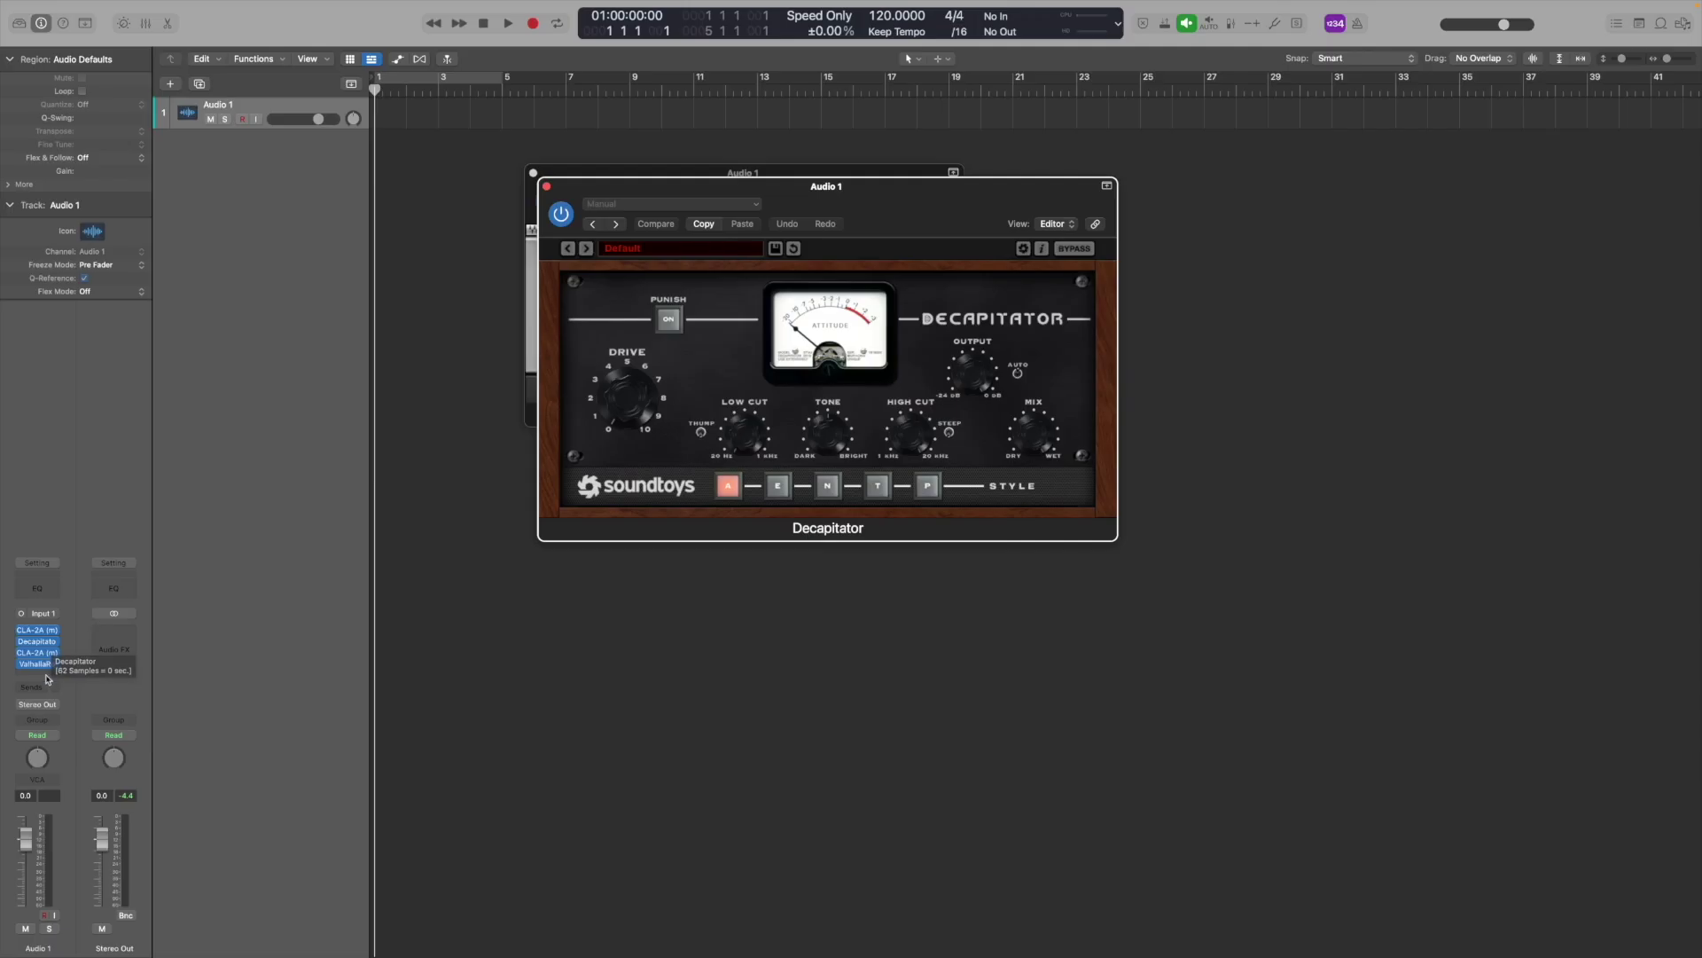
Remove the Decapitator insert from Audio 1's chain.
mouse_move(51, 643)
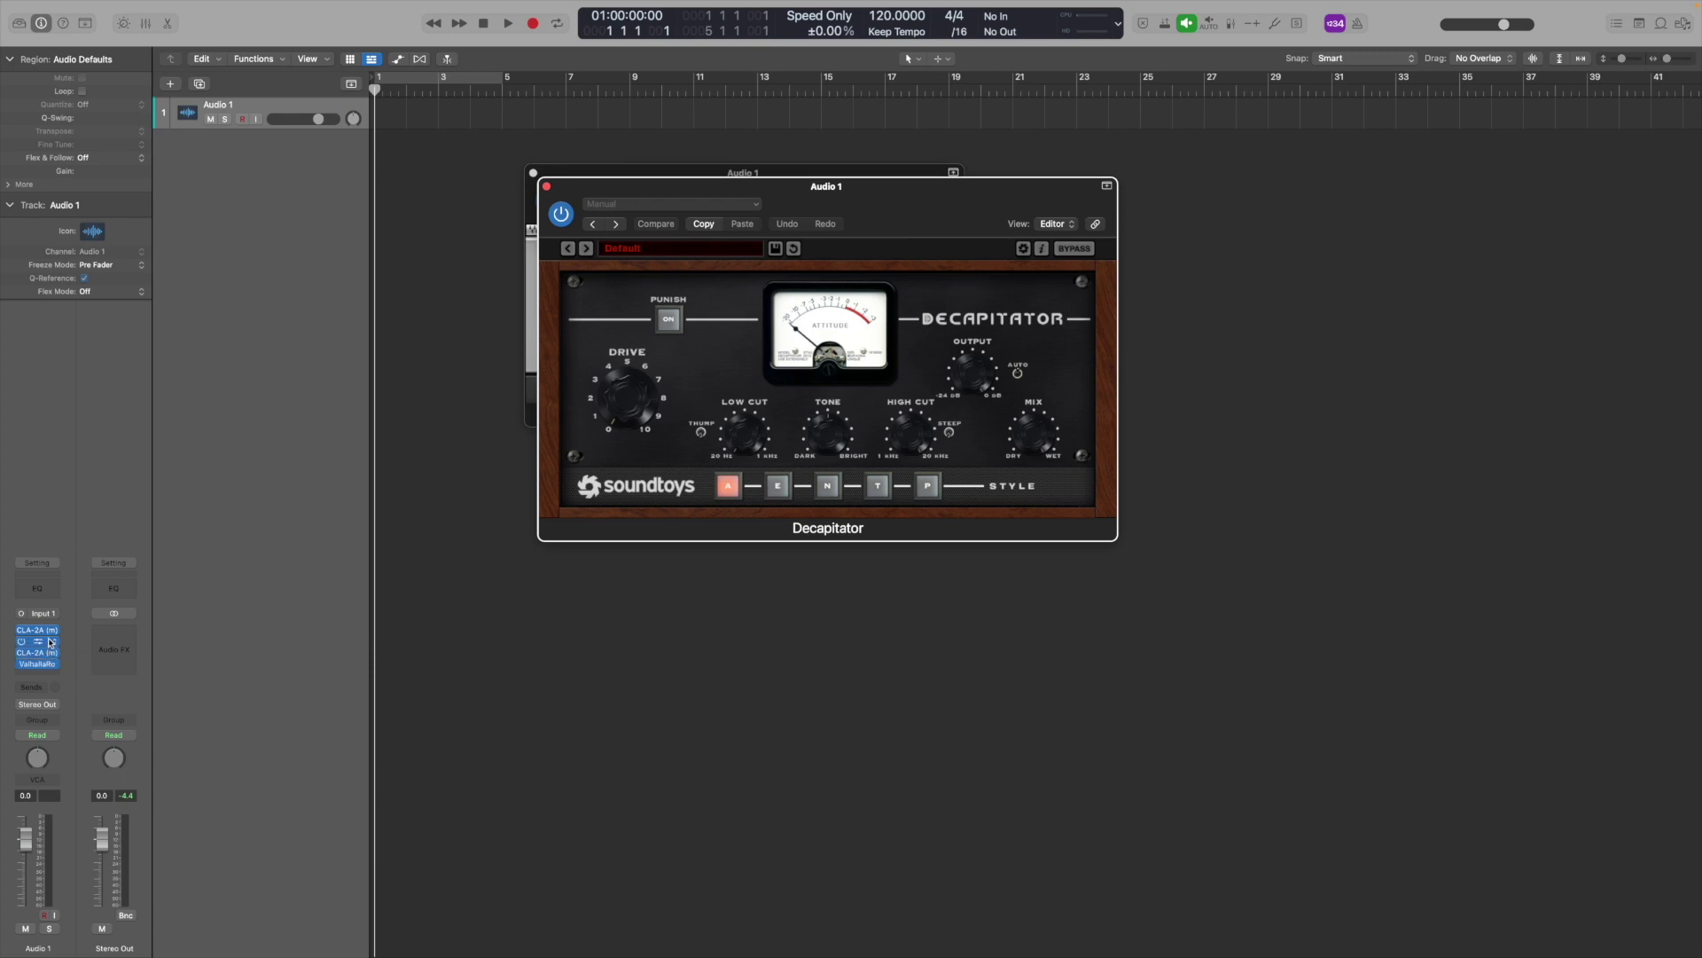
click(55, 642)
click(80, 443)
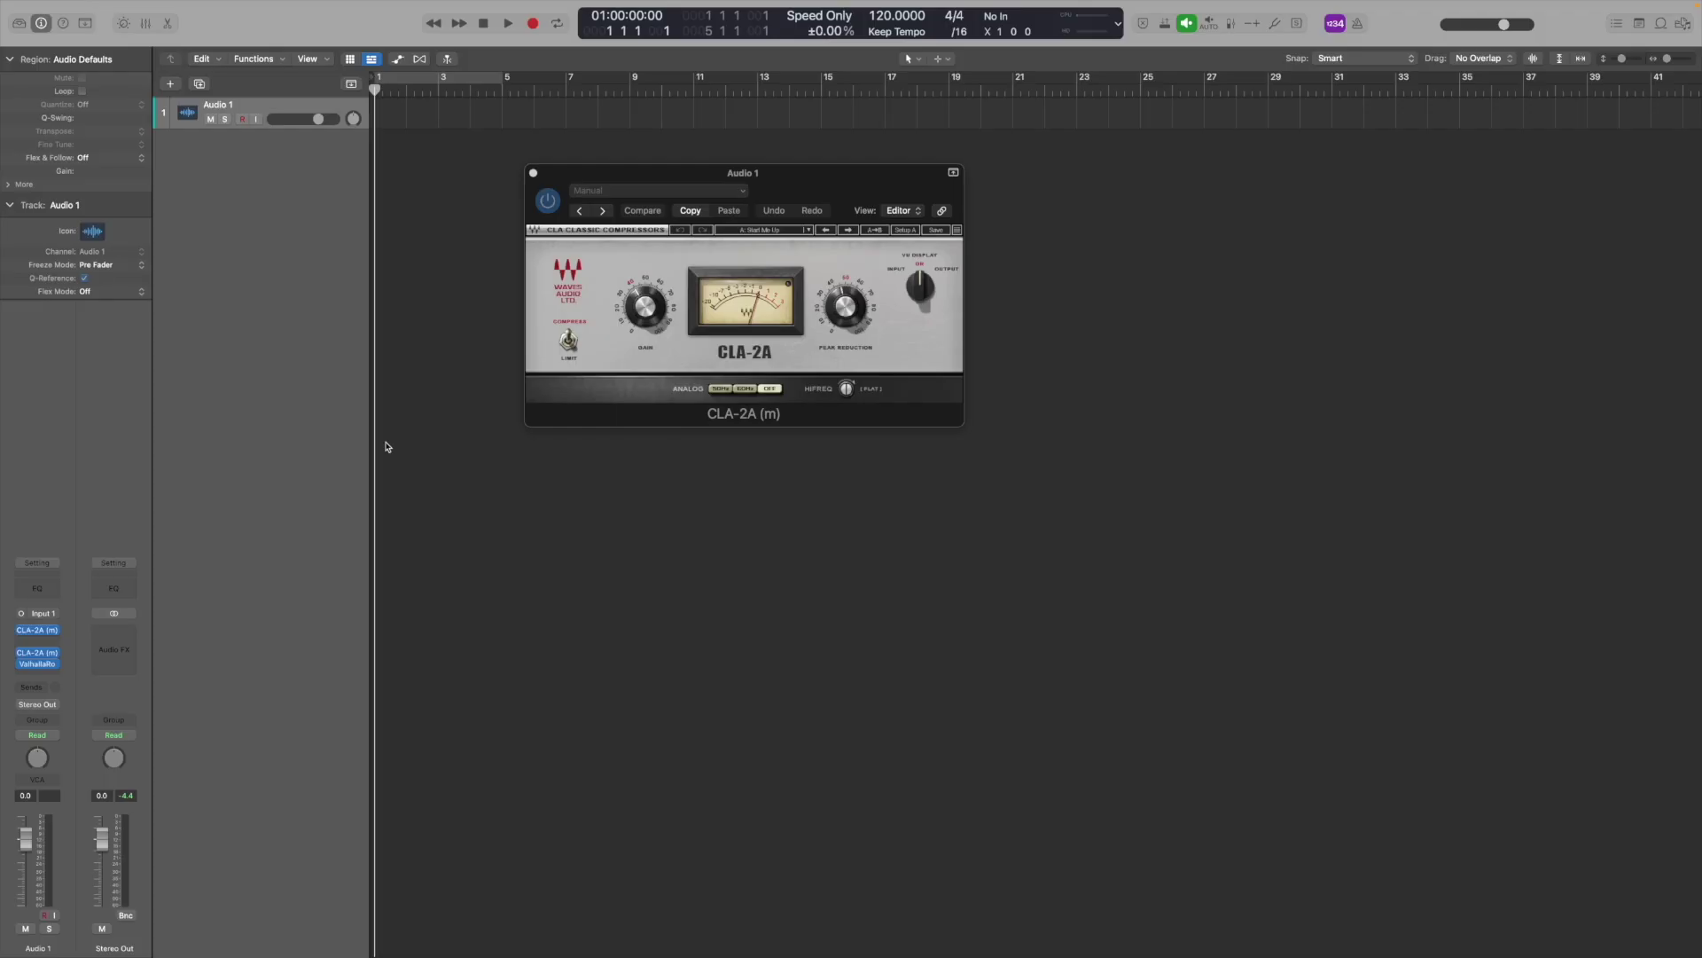
Open PlugSearch's All Plug-Ins browser for an empty slot after Audio 1's first CLA-2A (m).
key(super+shift+space)
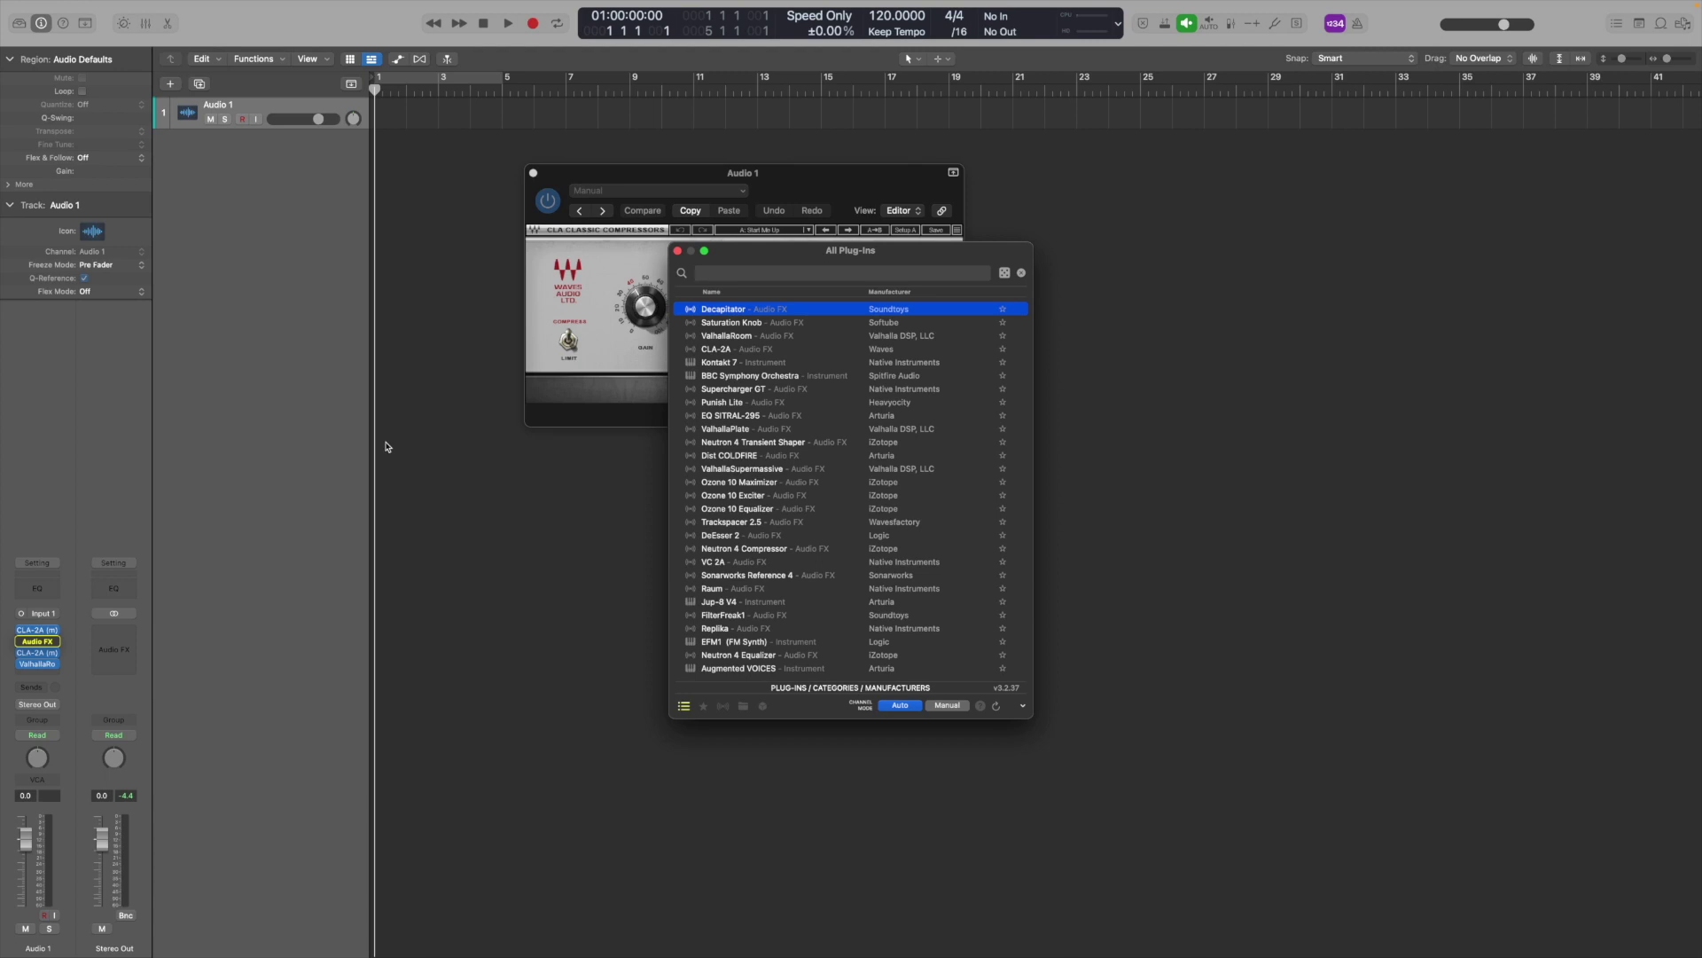
Add Arturia's Dist COLDFIRE between the two CLA-2A (m) inserts, then a stereo CLA-2A (s) after ValhallaRoom.
key(Down)
key(Down)
key(Down)
key(Down)
key(Down)
key(Down)
key(Down)
key(Down)
key(Down)
key(Down)
key(Down)
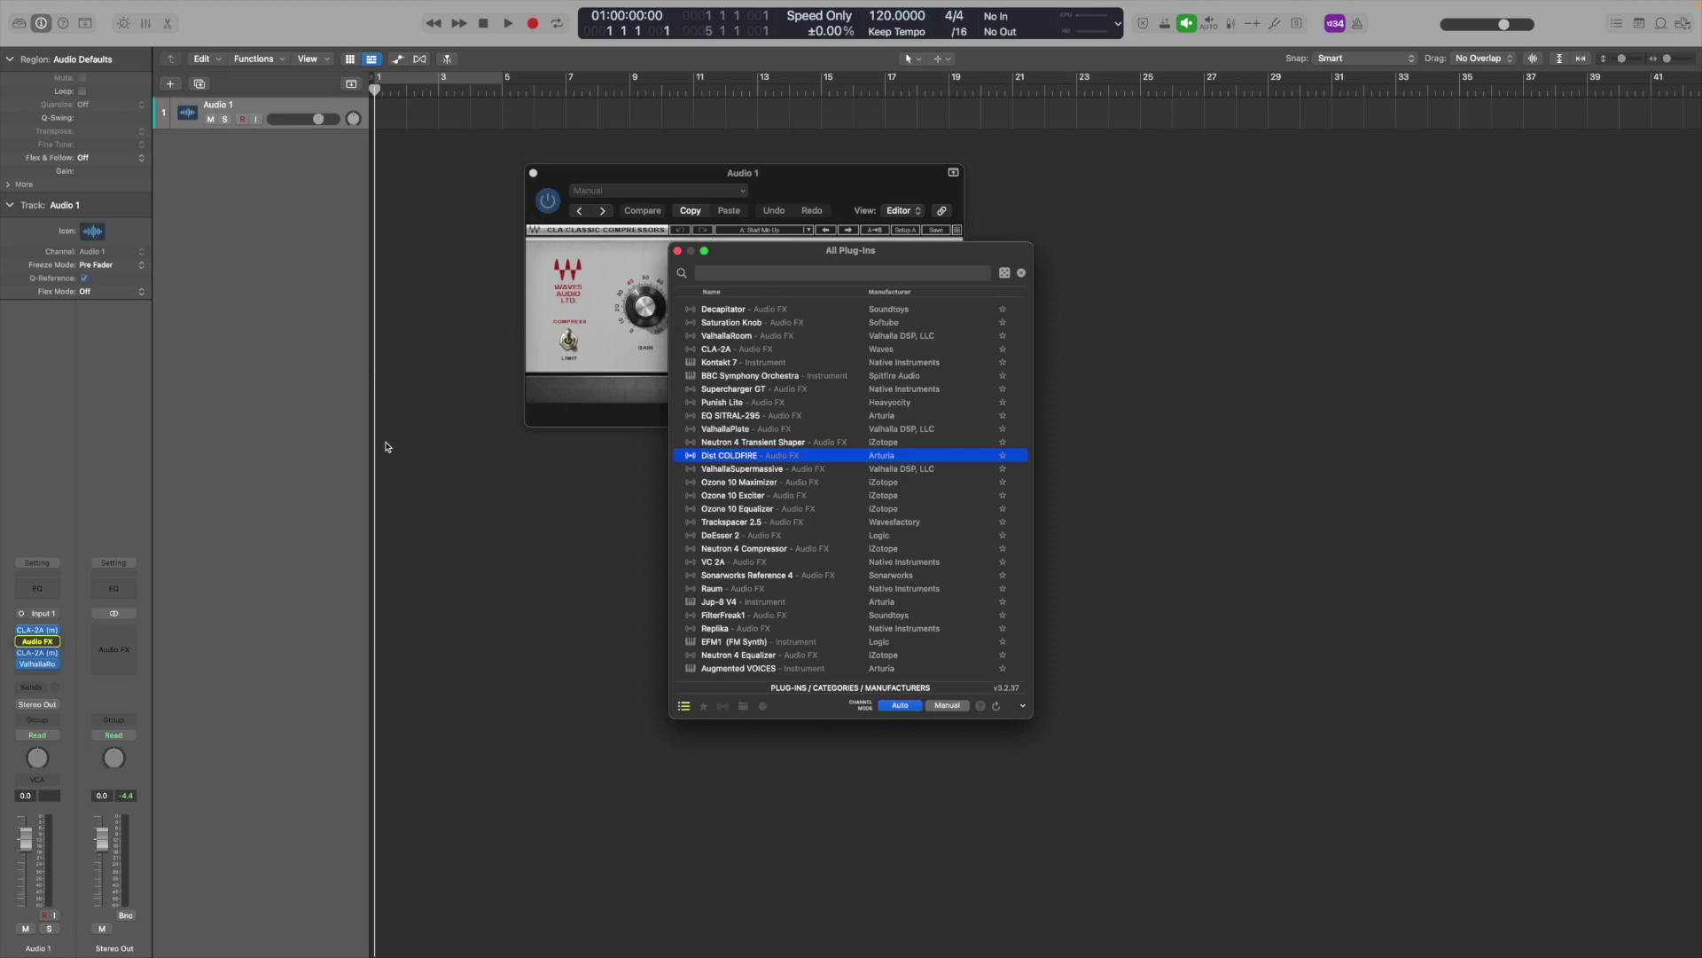
key(Escape)
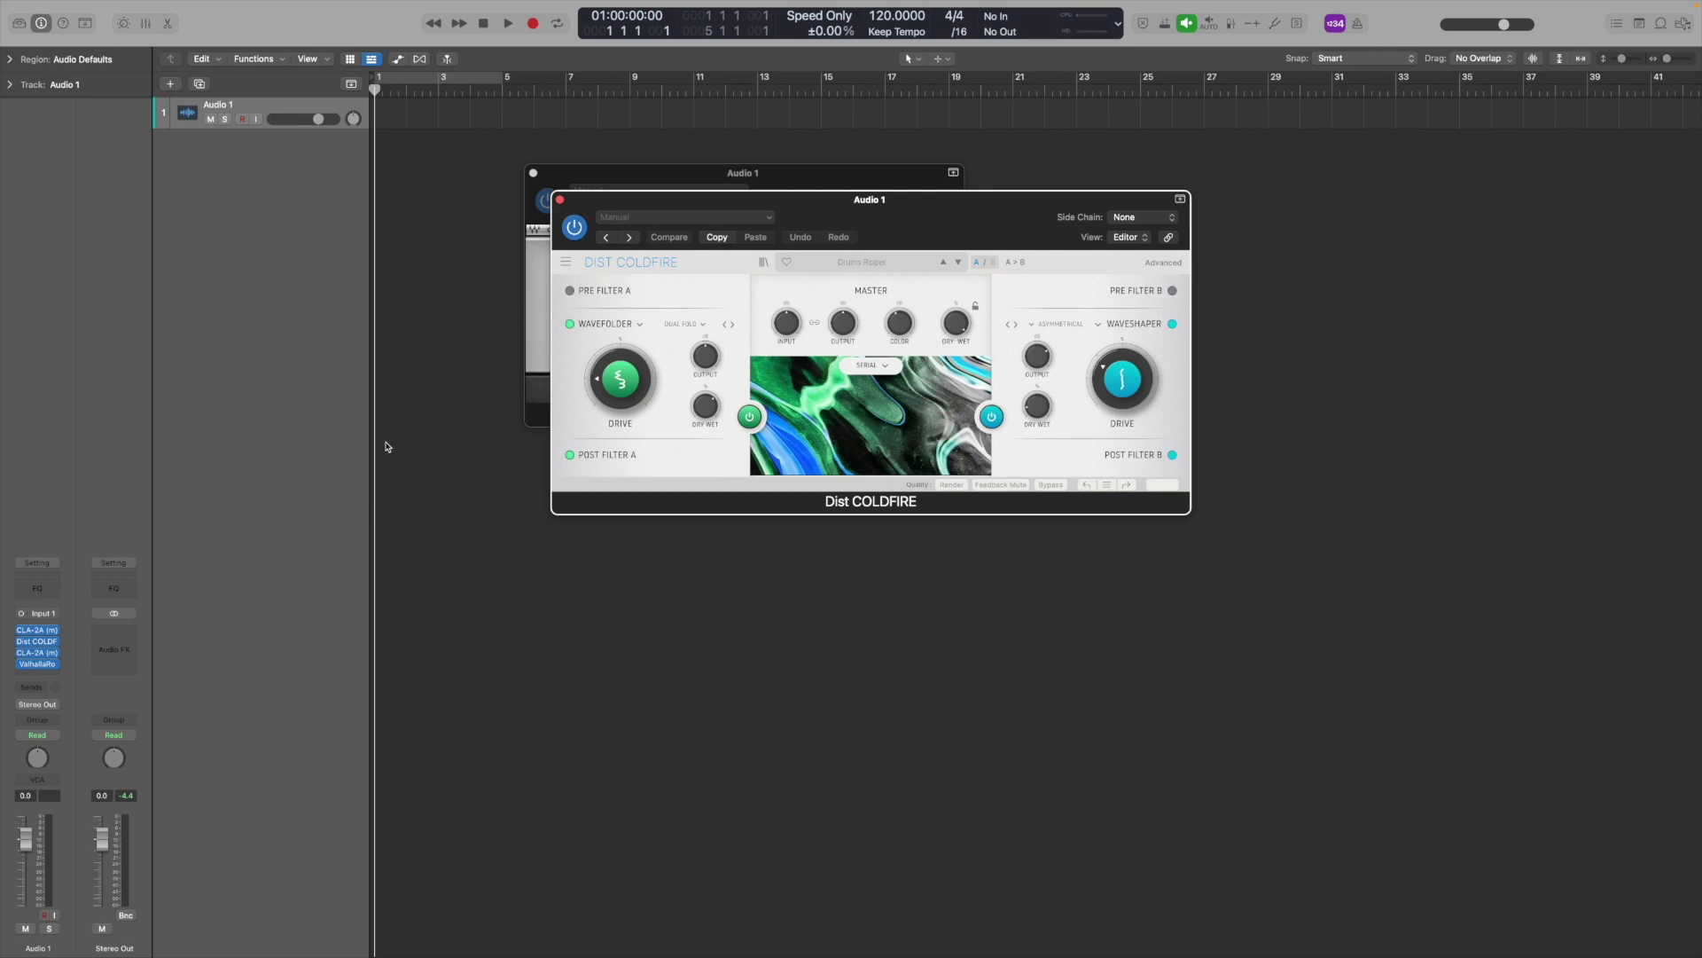
key(super+alt+space)
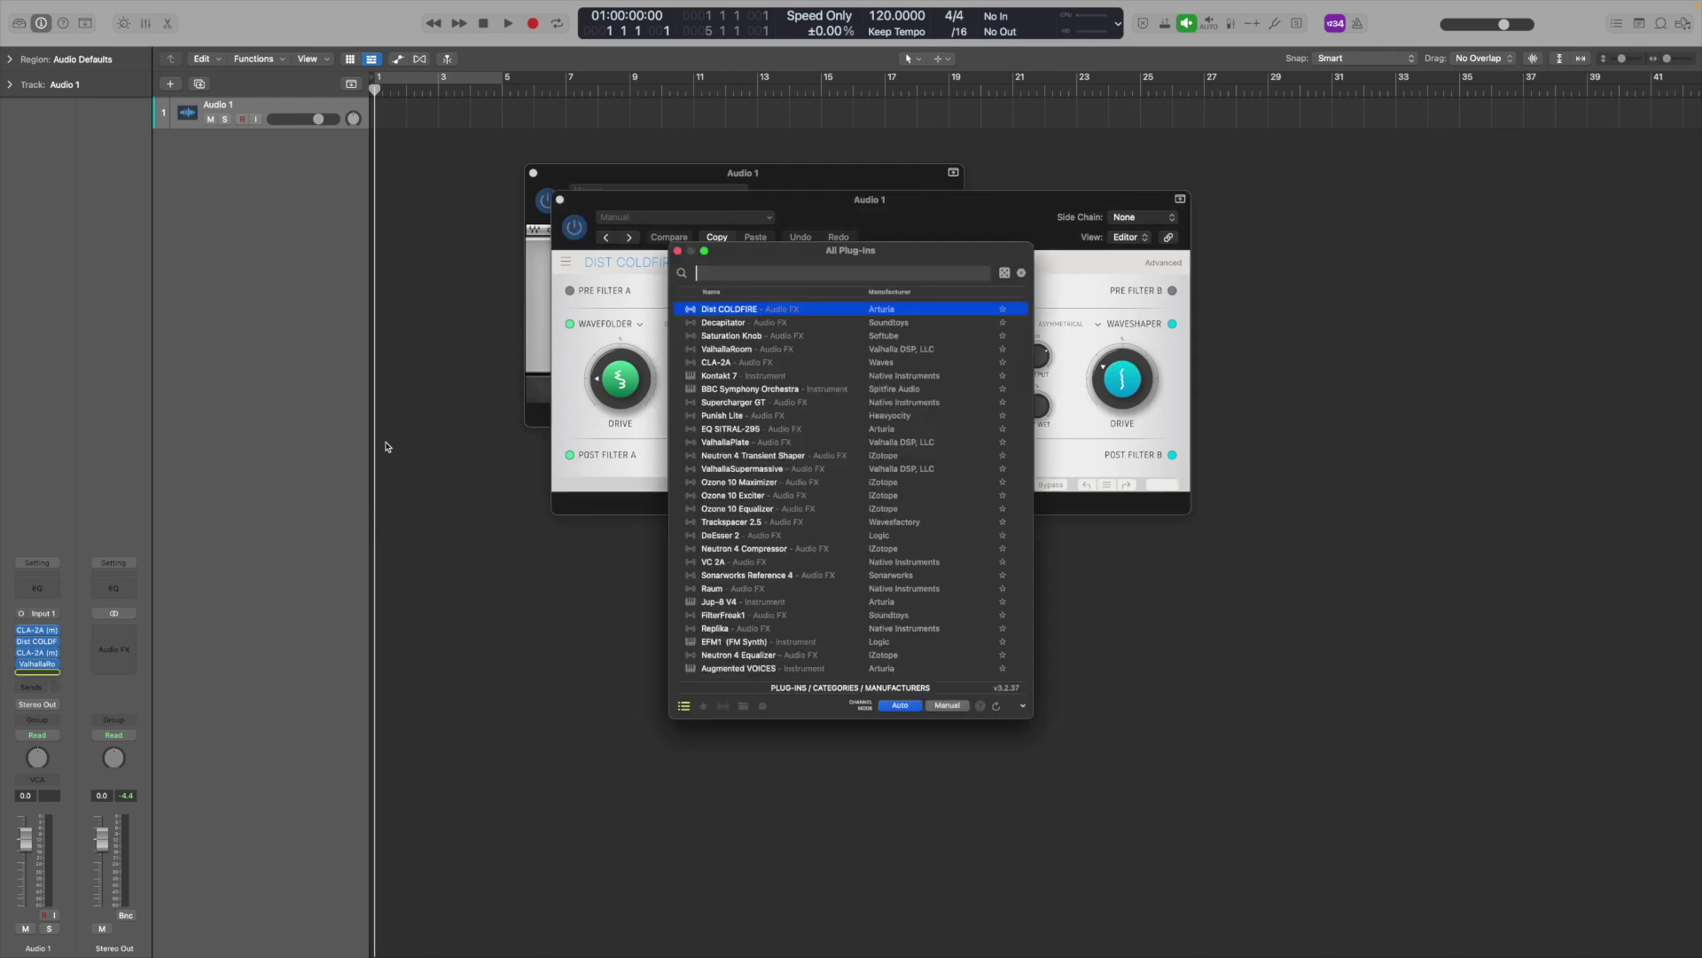
key(Down)
key(Down)
key(Down)
key(Down)
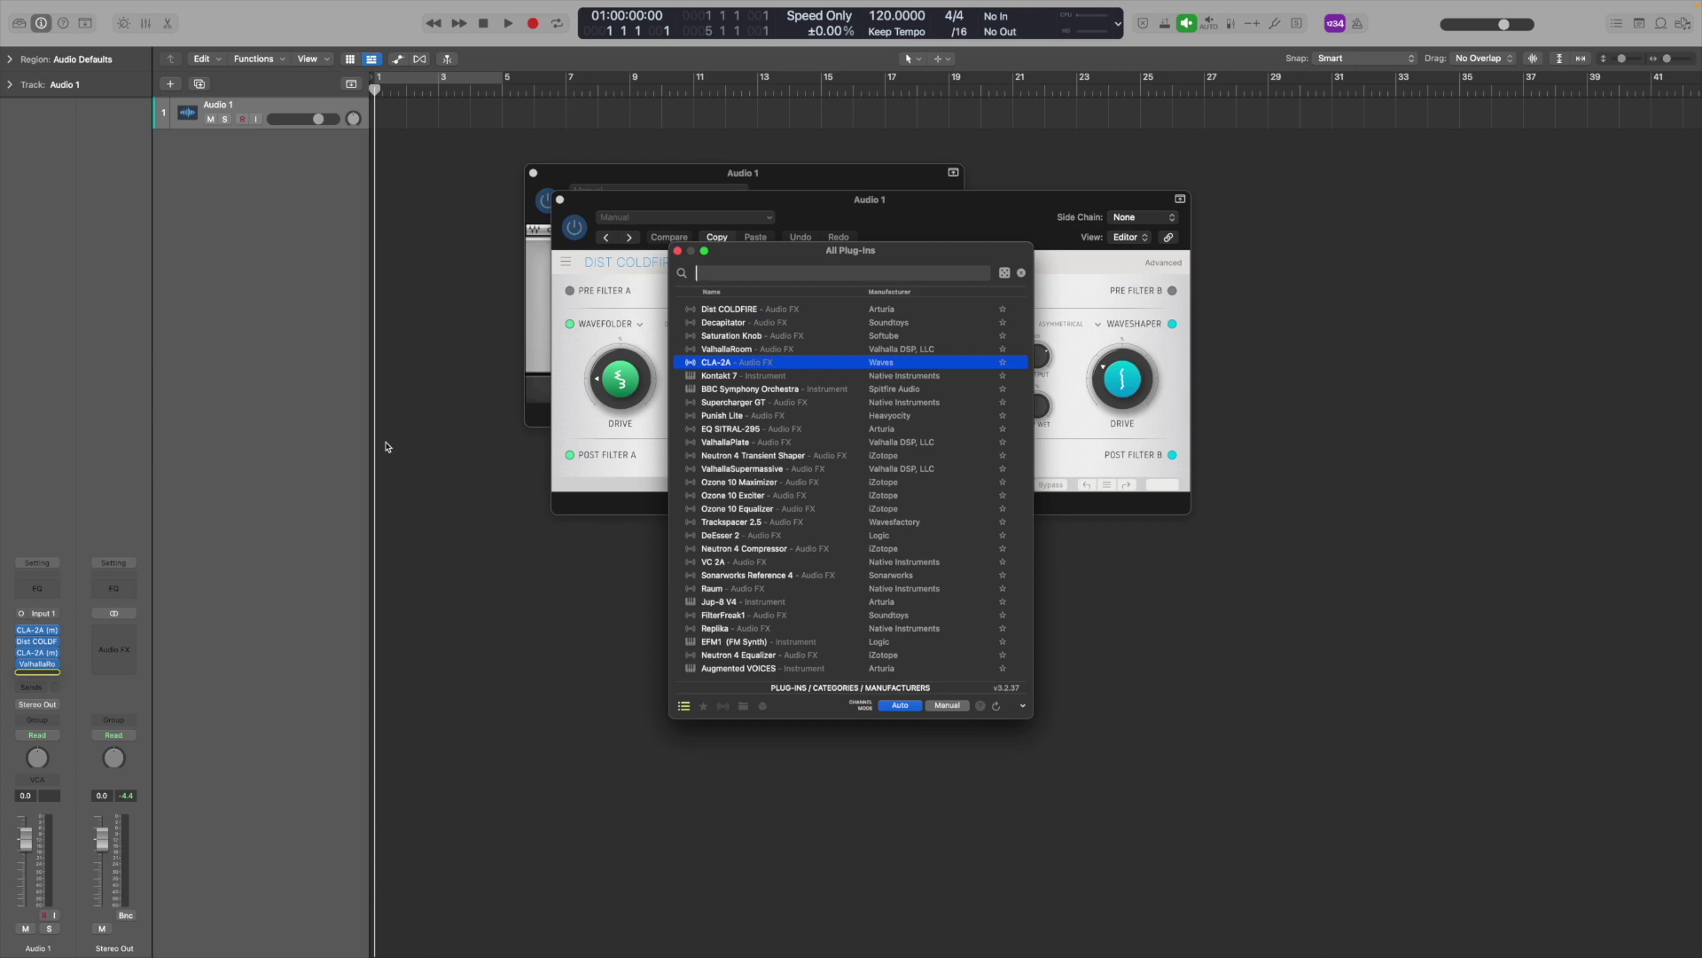
key(Return)
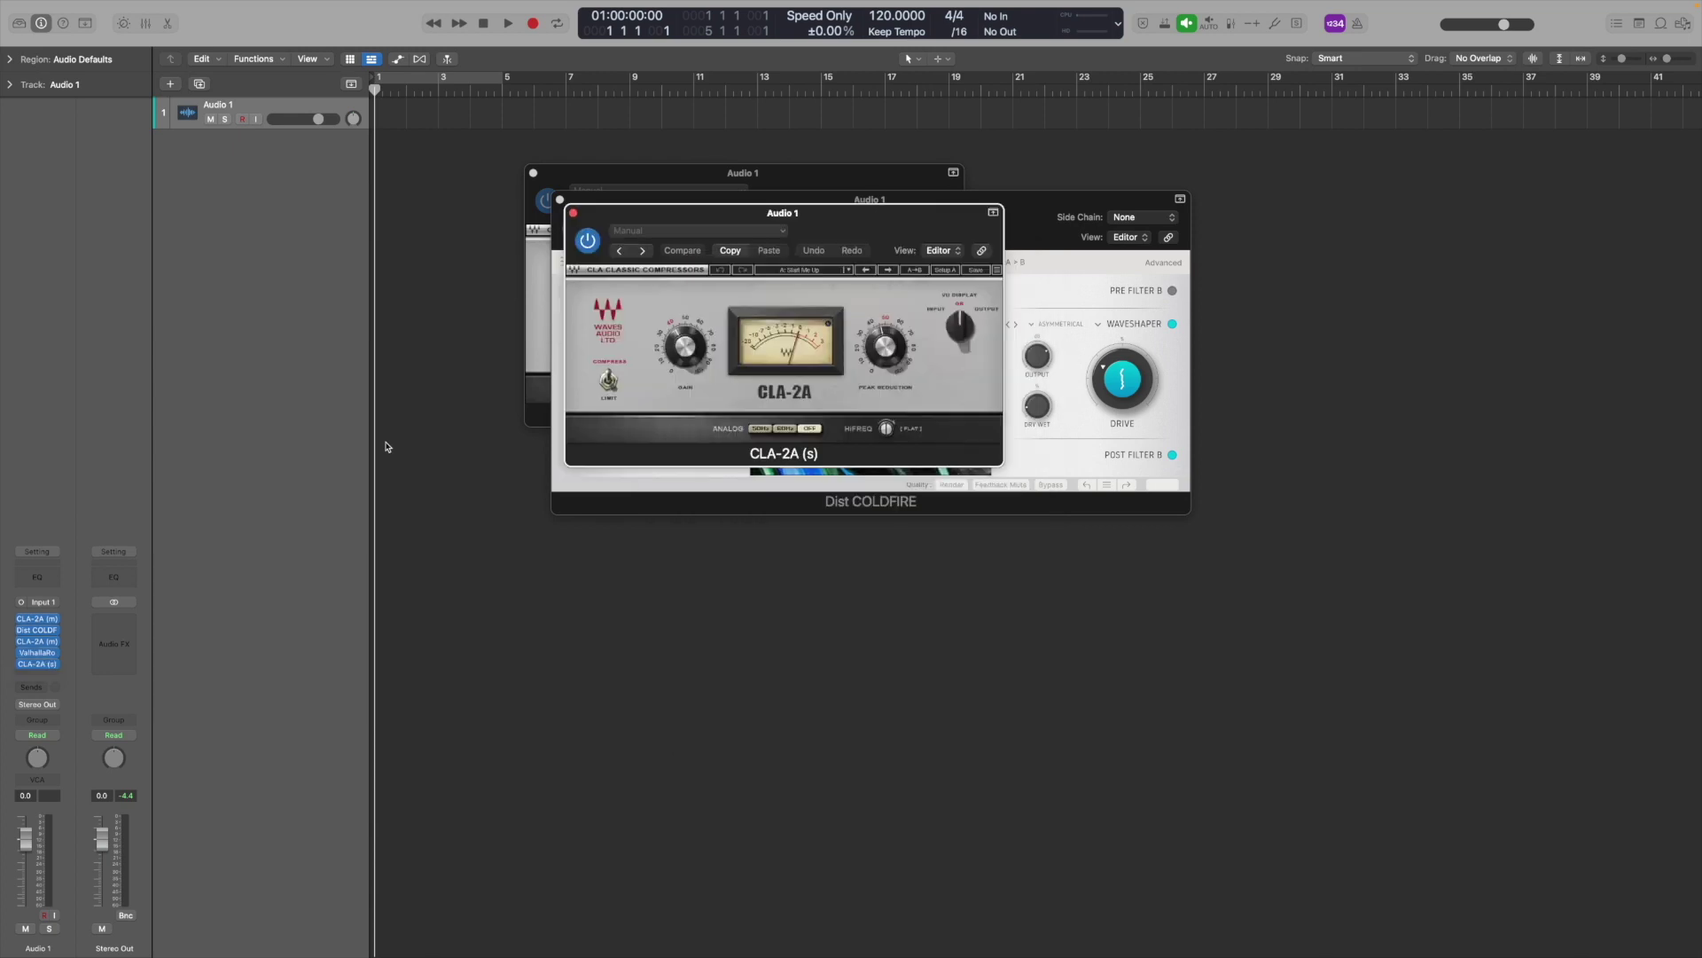